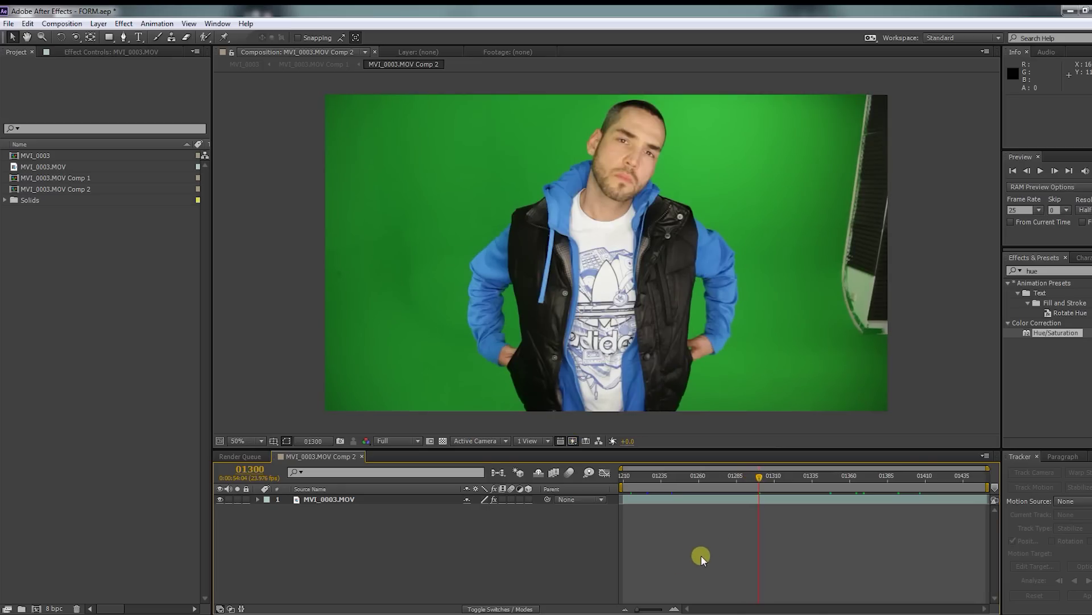
Step: Set the clip's Mask 1 mode to Add so the keyed man sits on black
{"action": "left_click", "coordinate": [651, 499]}
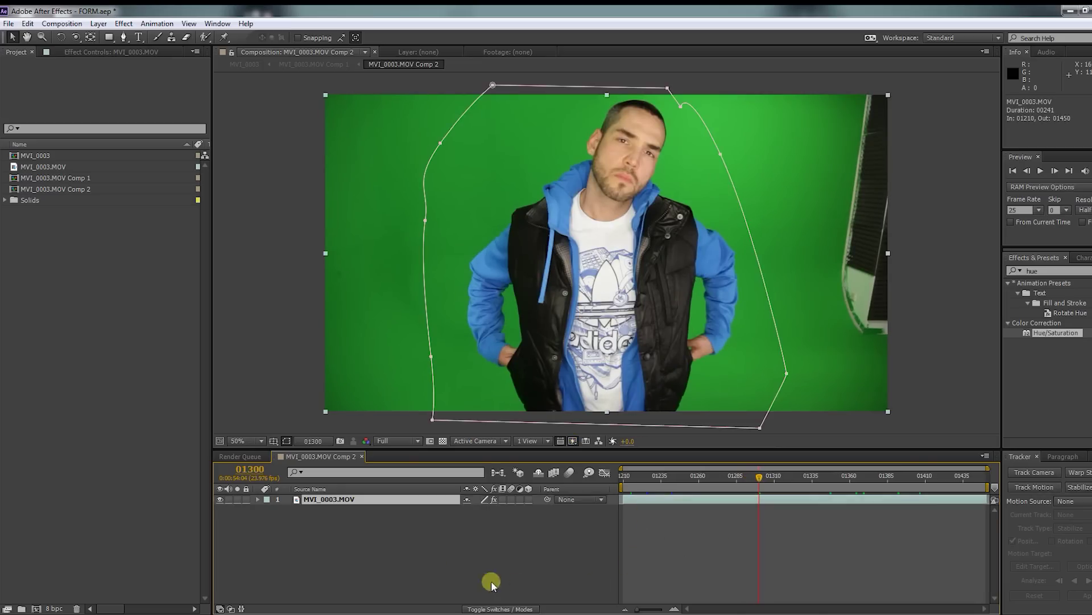
{"action": "key", "text": "m"}
{"action": "left_click", "coordinate": [481, 509]}
{"action": "left_click", "coordinate": [486, 526]}
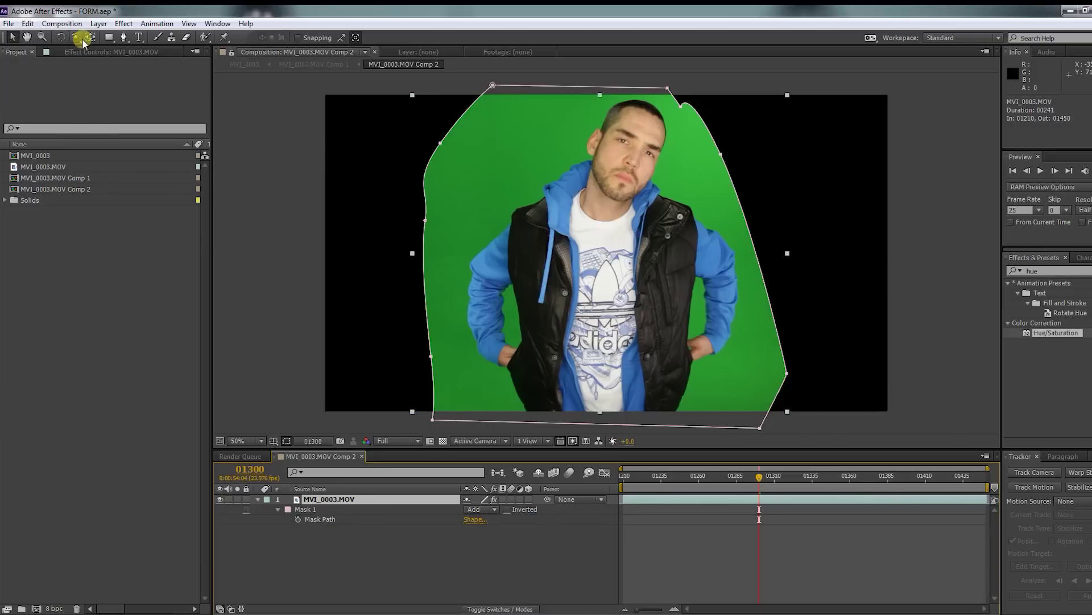
{"action": "key", "text": "ctrl+alt+shift+e"}
{"action": "left_click", "coordinate": [359, 542]}
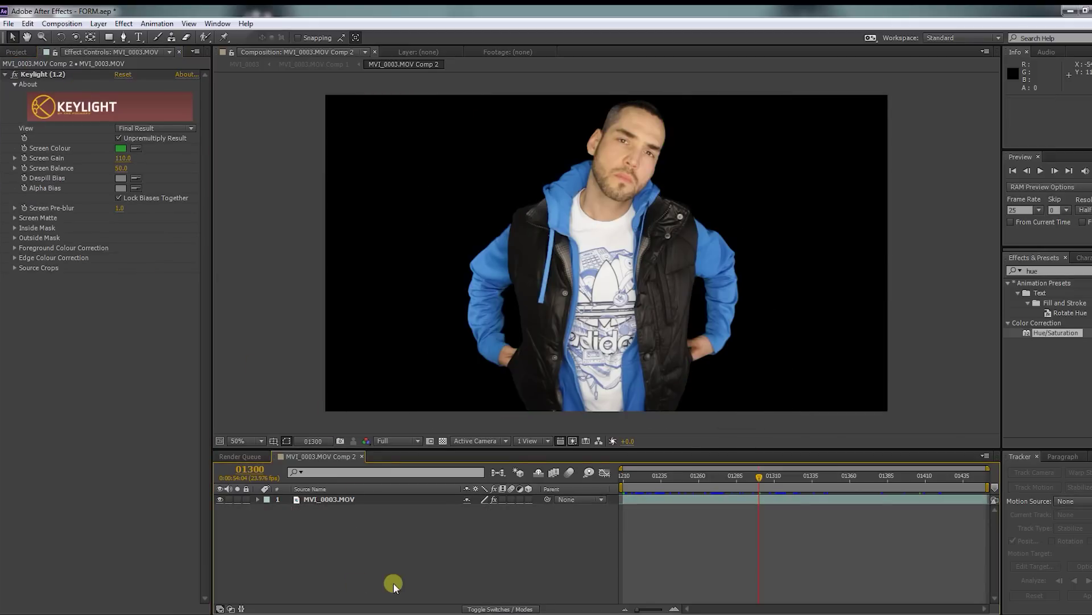
Step: Pre-compose the clip into MVI_0003.MOV Comp 3, moving all attributes
{"action": "left_click", "coordinate": [359, 499]}
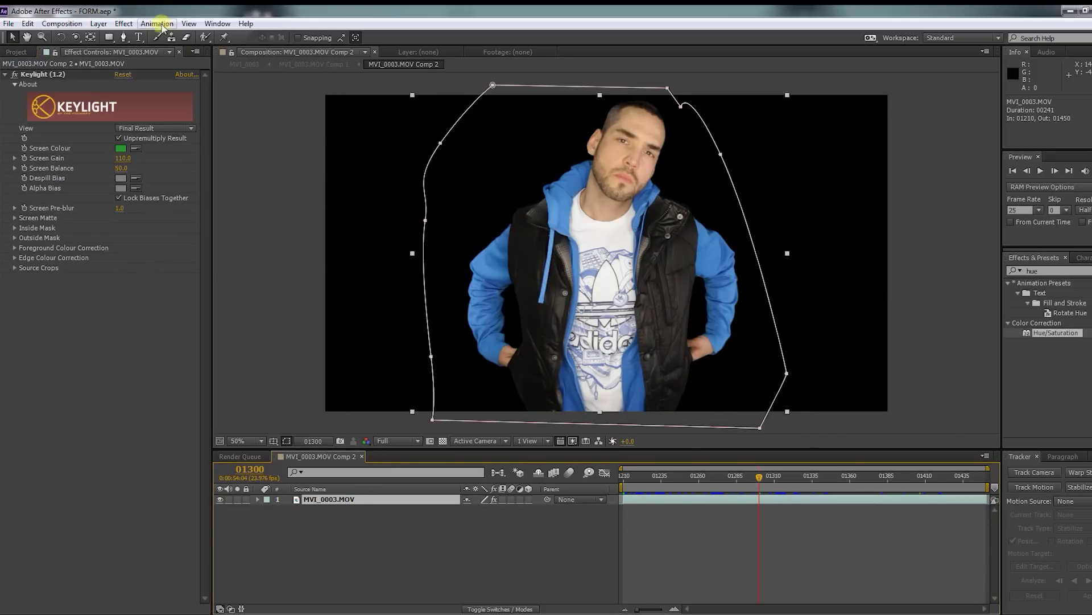
{"action": "left_click", "coordinate": [98, 24]}
{"action": "left_click", "coordinate": [149, 464]}
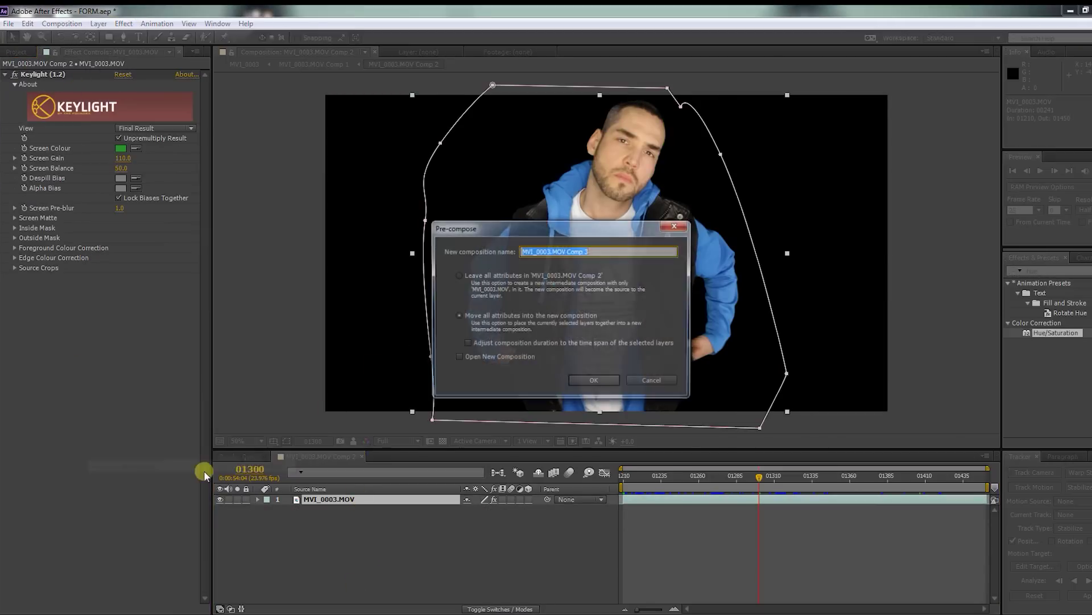
{"action": "left_click", "coordinate": [613, 381]}
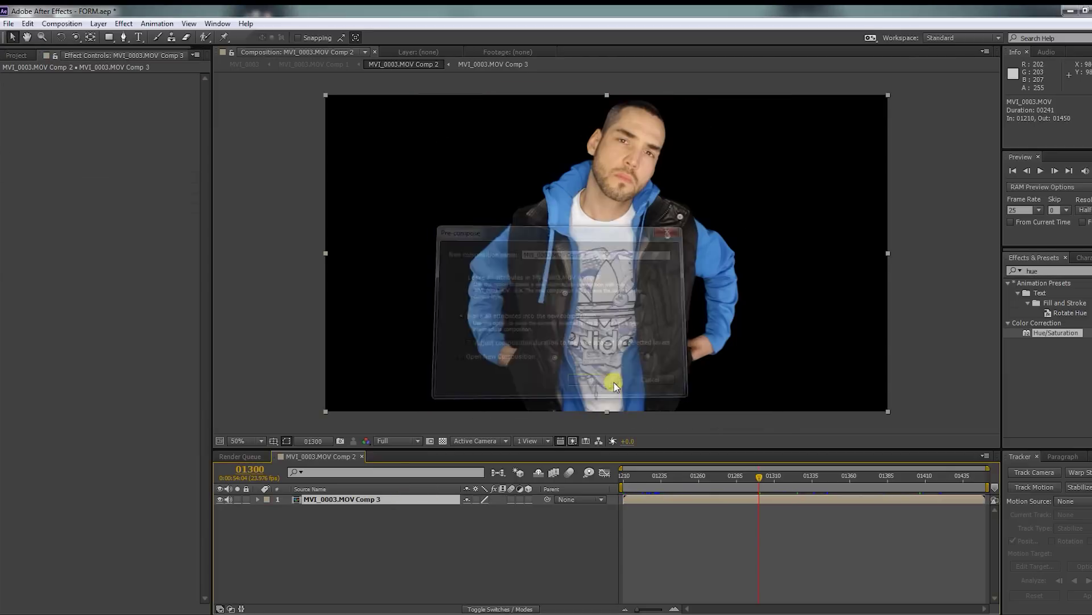
{"action": "left_click", "coordinate": [474, 572]}
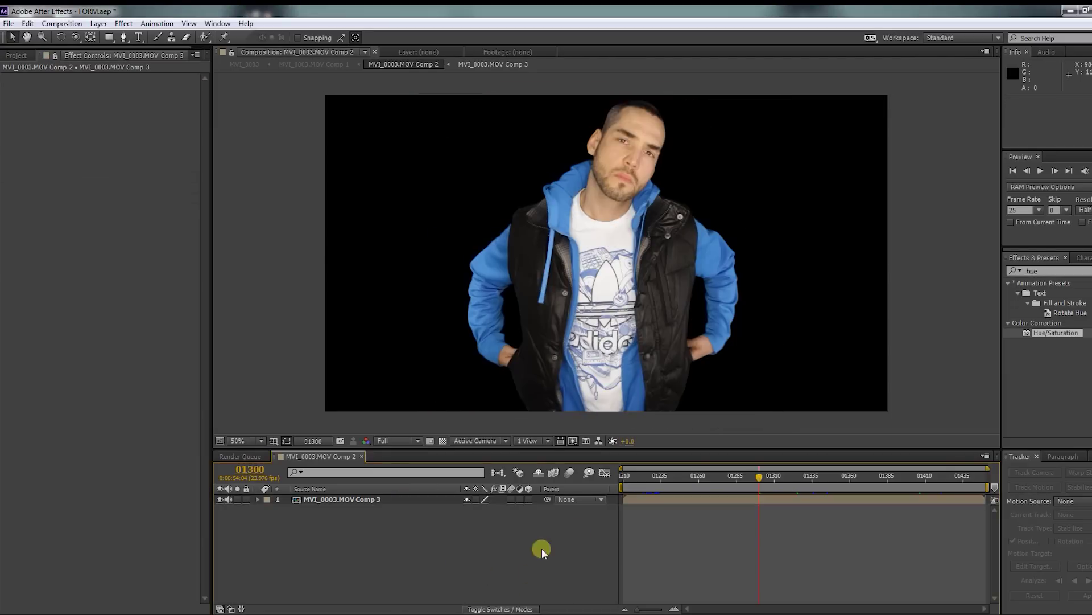
Step: Add Camera 1 to the composition with default settings
{"action": "left_click", "coordinate": [99, 23]}
{"action": "mouse_move", "coordinate": [111, 38]}
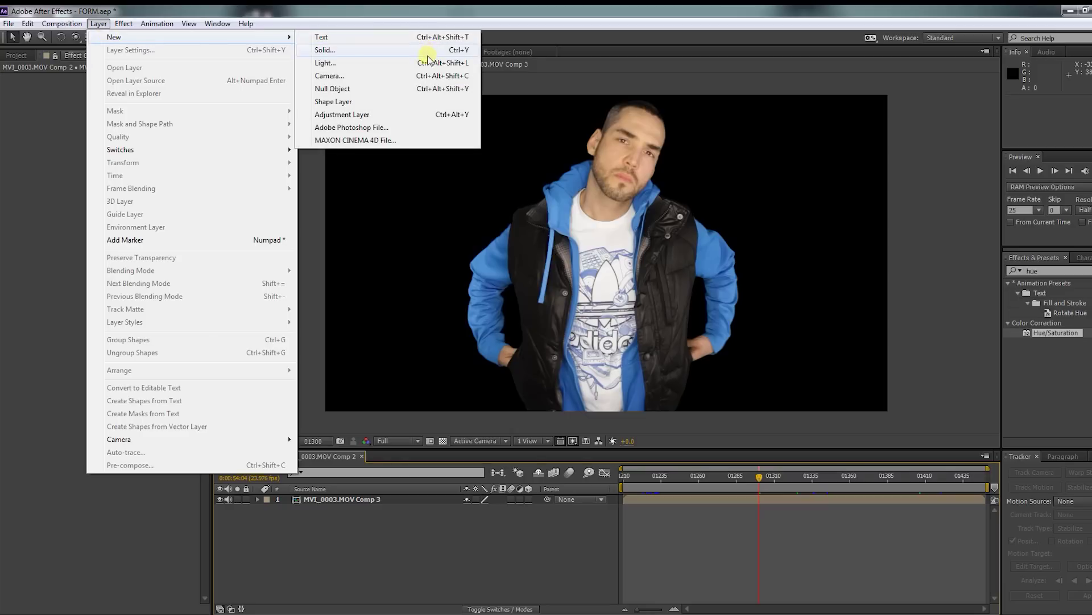
{"action": "left_click", "coordinate": [429, 76]}
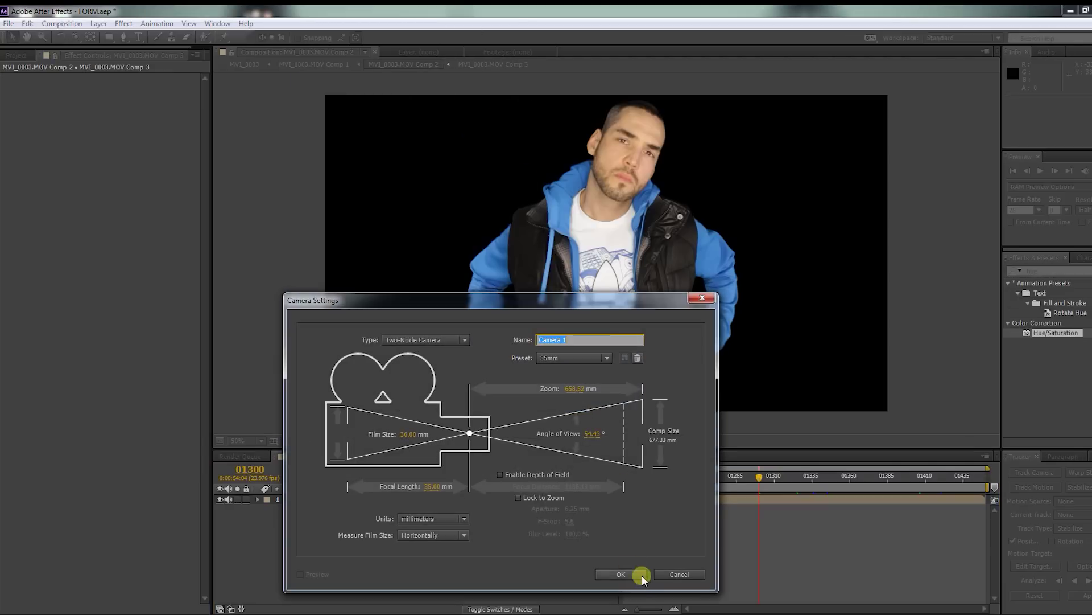
{"action": "left_click", "coordinate": [641, 574]}
Step: Create Black Solid 3 and place it below Camera 1
{"action": "left_click", "coordinate": [101, 24]}
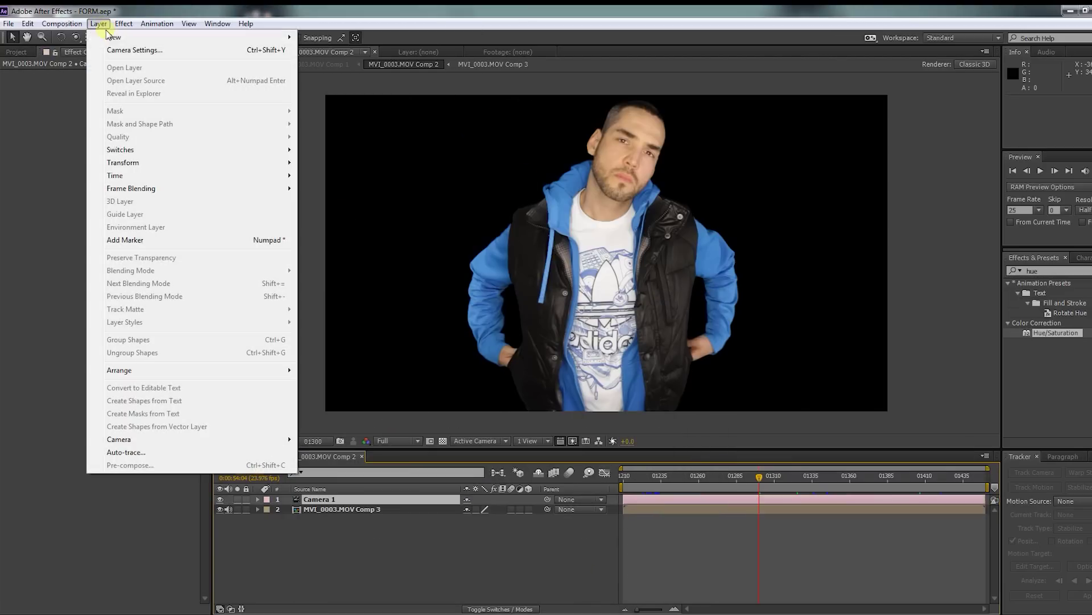
{"action": "mouse_move", "coordinate": [111, 37]}
{"action": "left_click", "coordinate": [348, 50]}
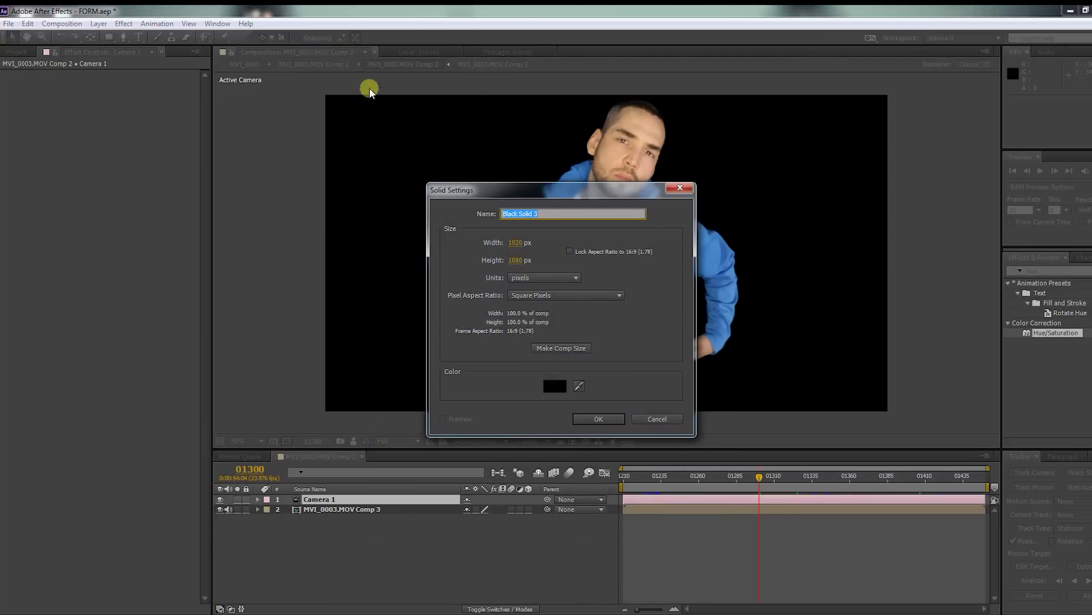
{"action": "left_click", "coordinate": [583, 417]}
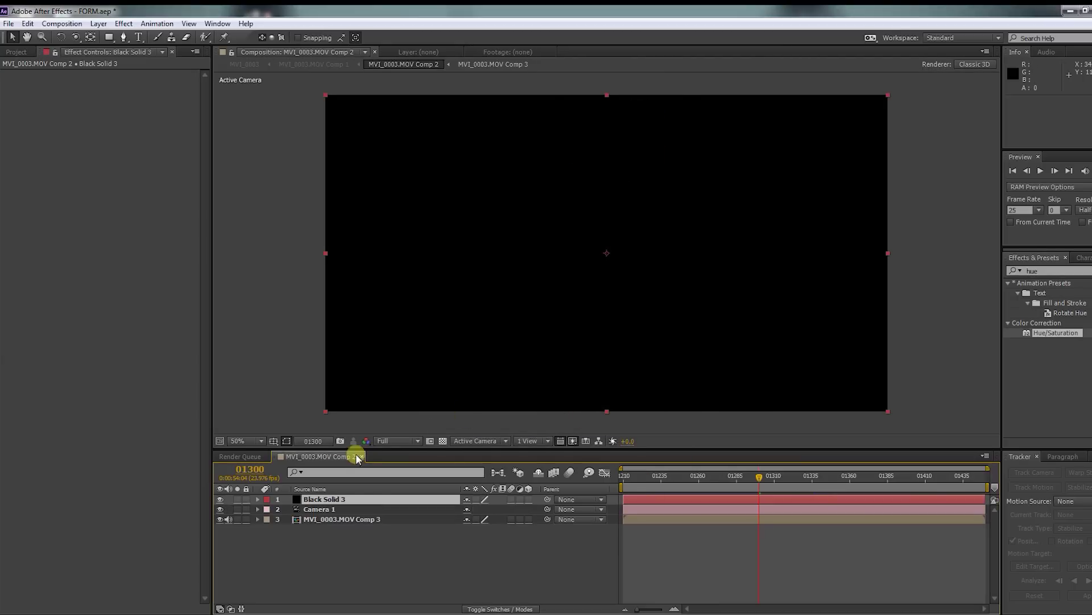
{"action": "left_click_drag", "start_coordinate": [330, 500], "coordinate": [334, 514]}
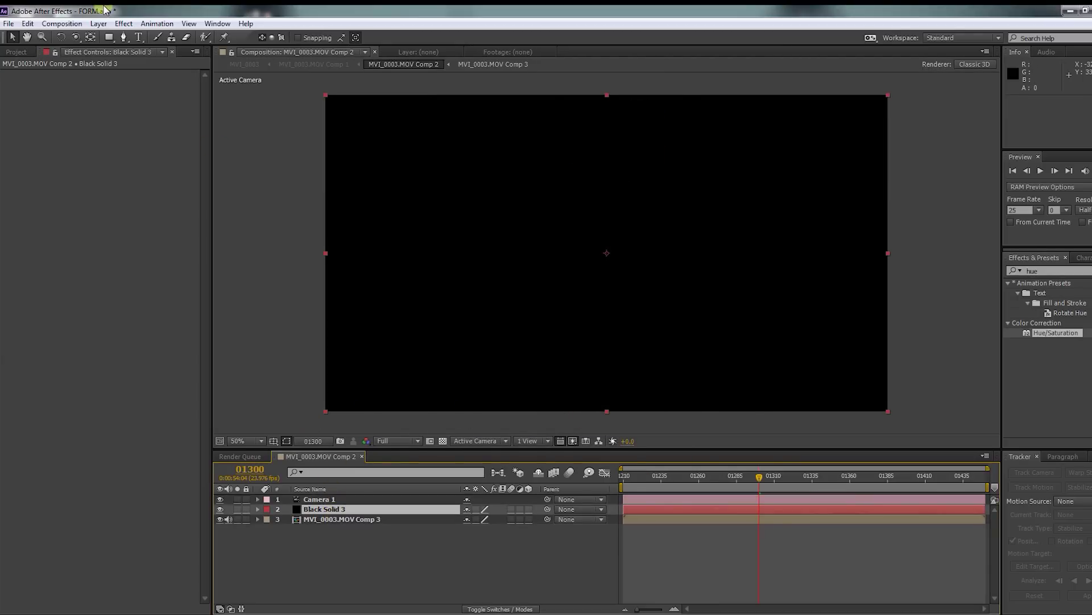
Step: Apply Trapcode Form to Black Solid 3
{"action": "left_click", "coordinate": [124, 23]}
{"action": "mouse_move", "coordinate": [252, 432]}
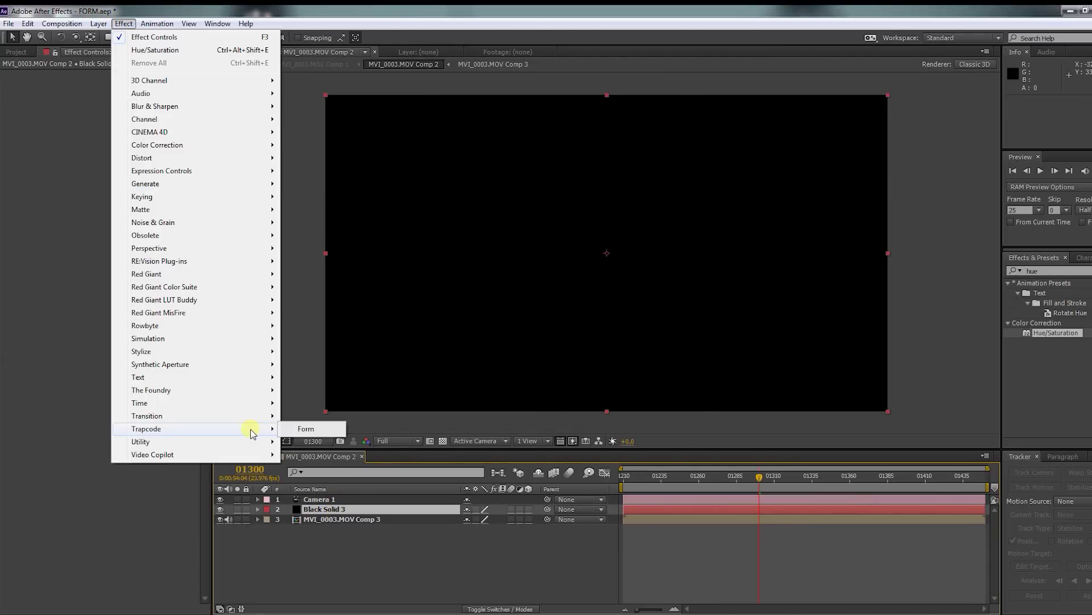
{"action": "left_click", "coordinate": [307, 429]}
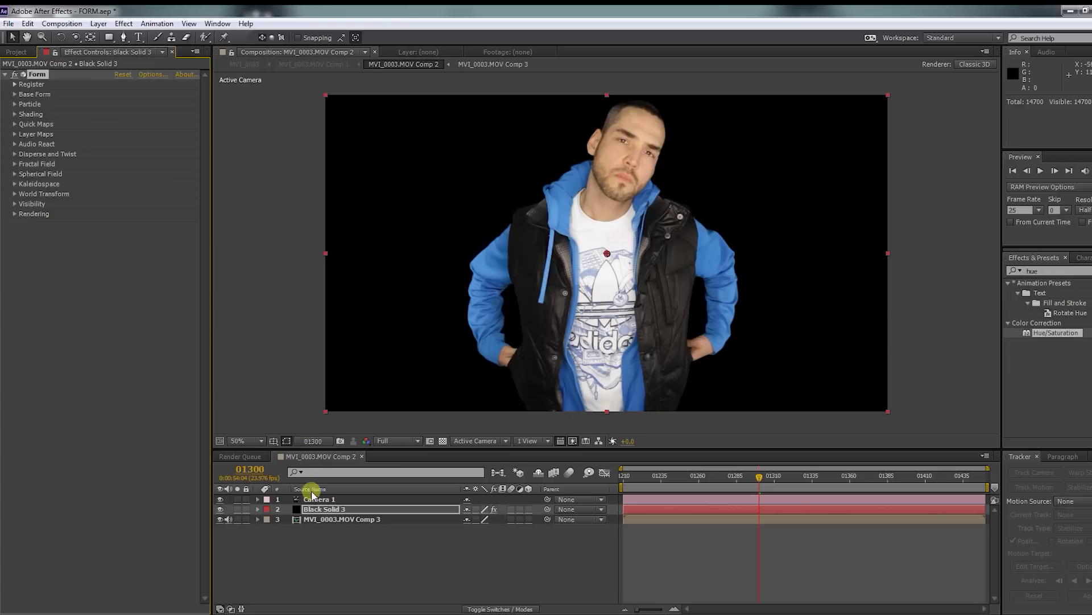
Step: Hide the pre-composed video layer and set Form's Base Form size to 1920 by 1080
{"action": "left_click", "coordinate": [221, 519]}
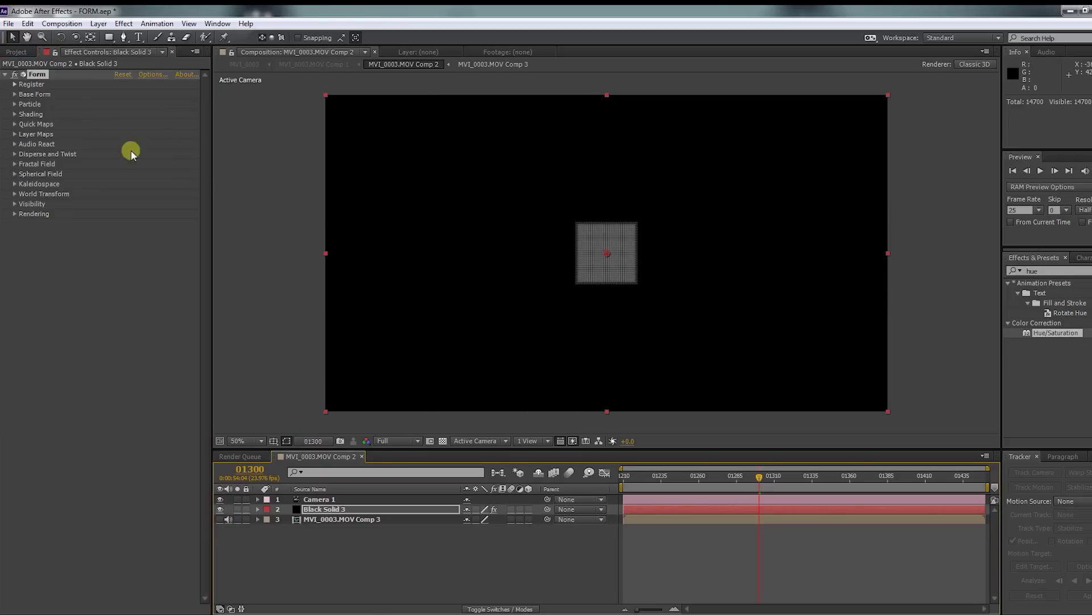
{"action": "left_click", "coordinate": [16, 94]}
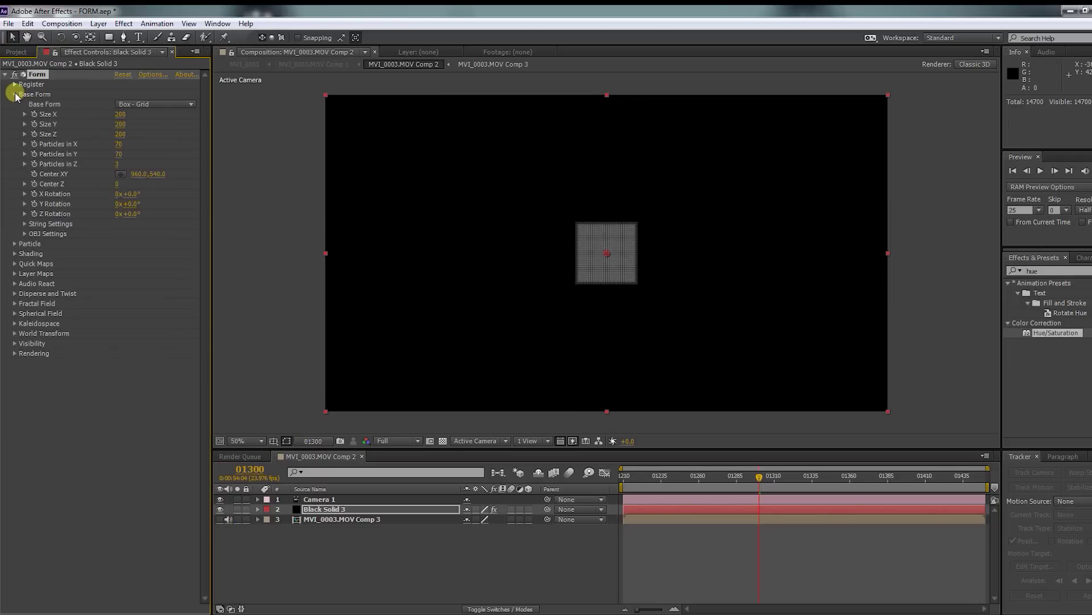
{"action": "left_click", "coordinate": [119, 115]}
{"action": "type", "text": "1920"}
{"action": "key", "text": "Tab"}
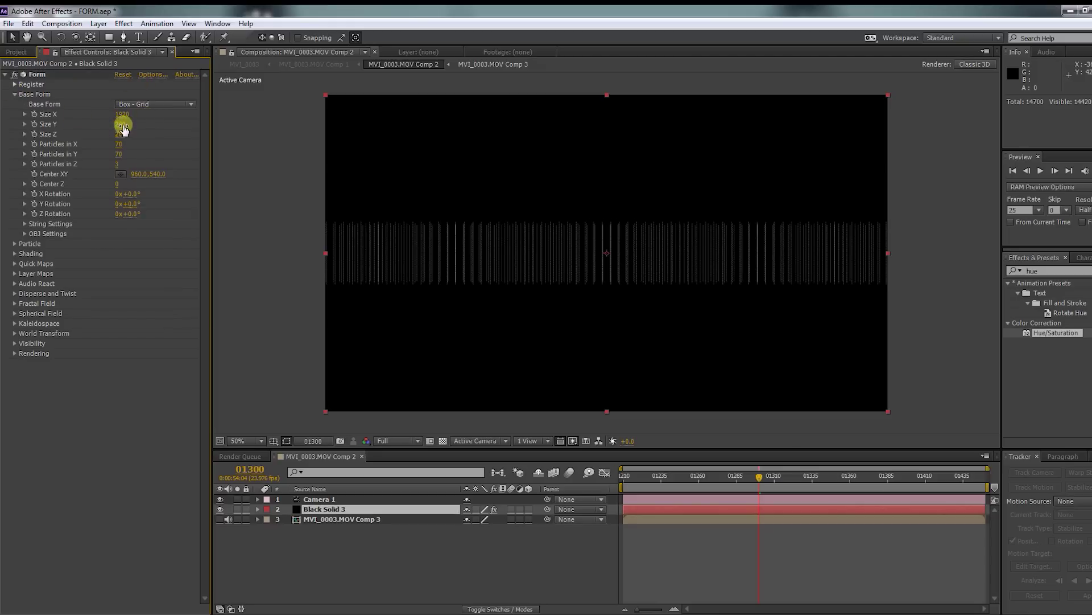
{"action": "type", "text": "108"}
{"action": "key", "text": "Return"}
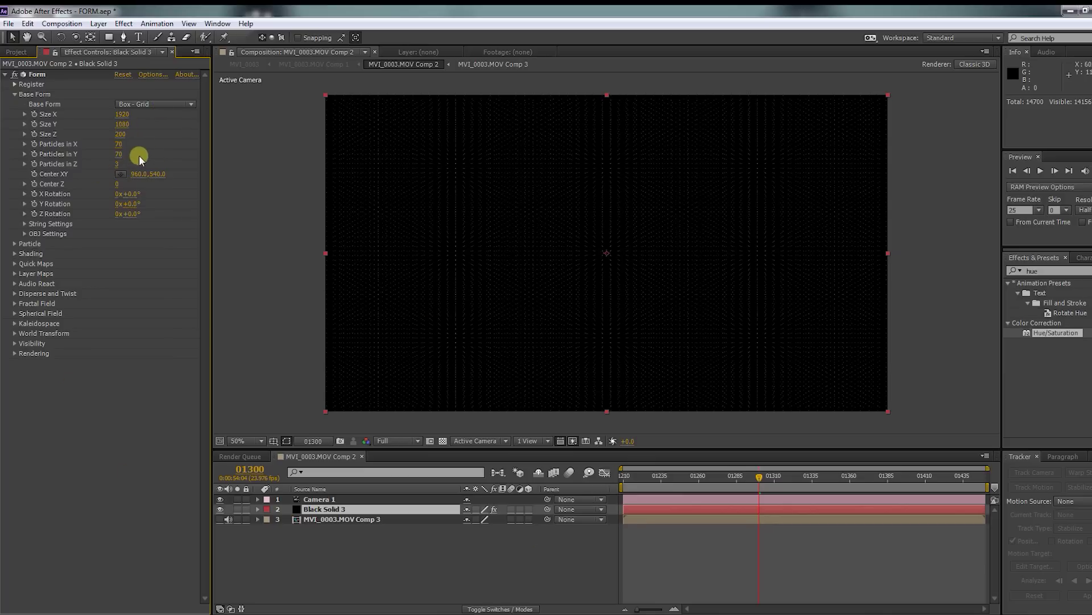
{"action": "left_click", "coordinate": [120, 135]}
Step: Set Particles in X and Y to 200 and Particles in Z to 1
{"action": "left_click", "coordinate": [119, 146]}
{"action": "type", "text": "200"}
{"action": "key", "text": "Return"}
{"action": "type", "text": "200"}
{"action": "key", "text": "Return"}
{"action": "left_click", "coordinate": [118, 164]}
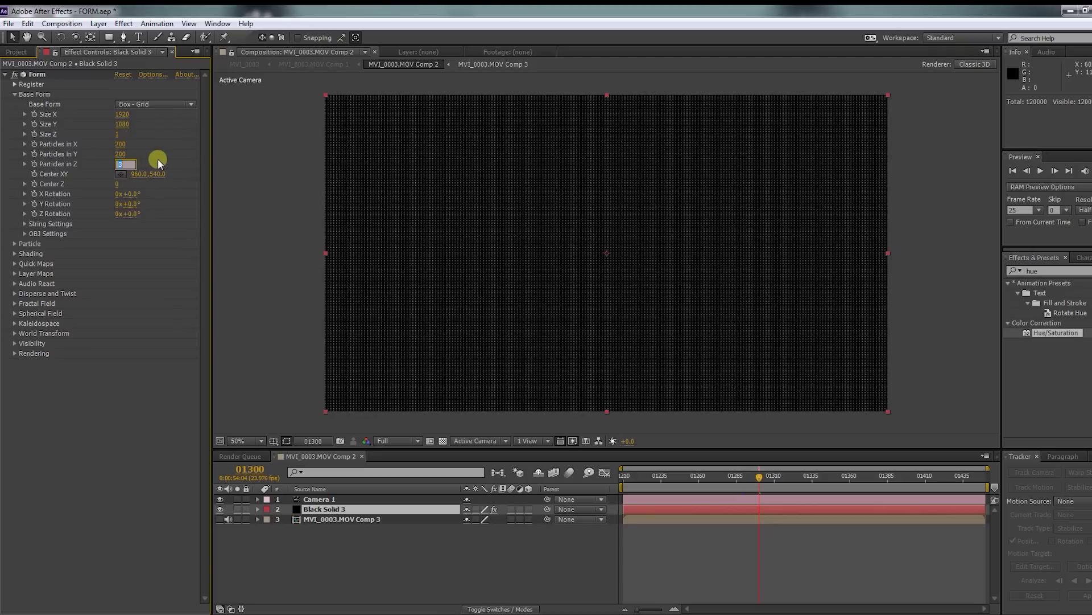
{"action": "type", "text": "1"}
{"action": "key", "text": "Return"}
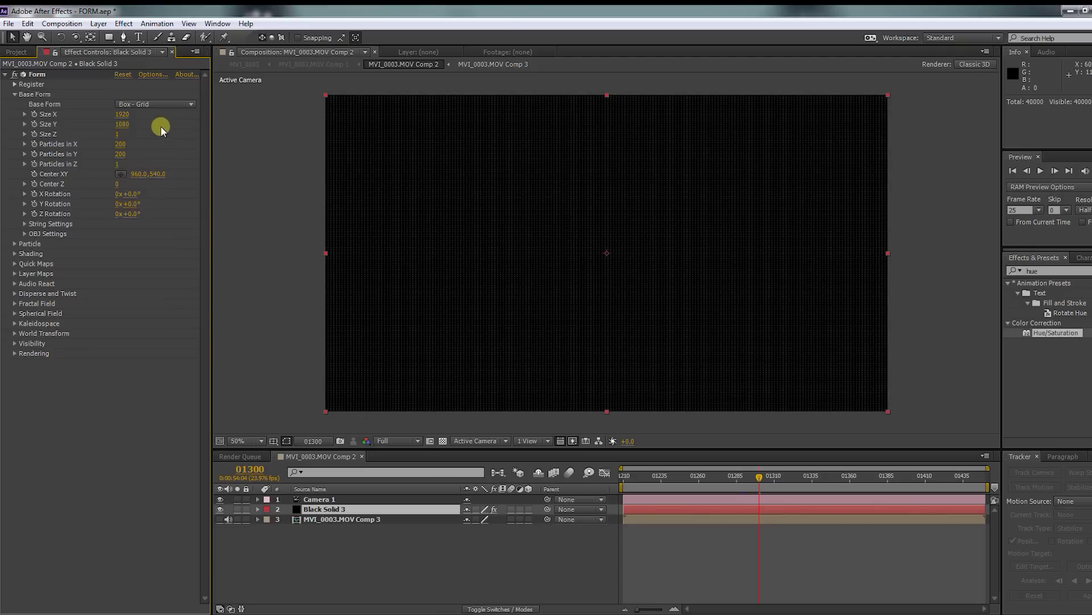
Step: Make Form's particles Glow Sphere (No DOF) at size 3
{"action": "left_click", "coordinate": [16, 94]}
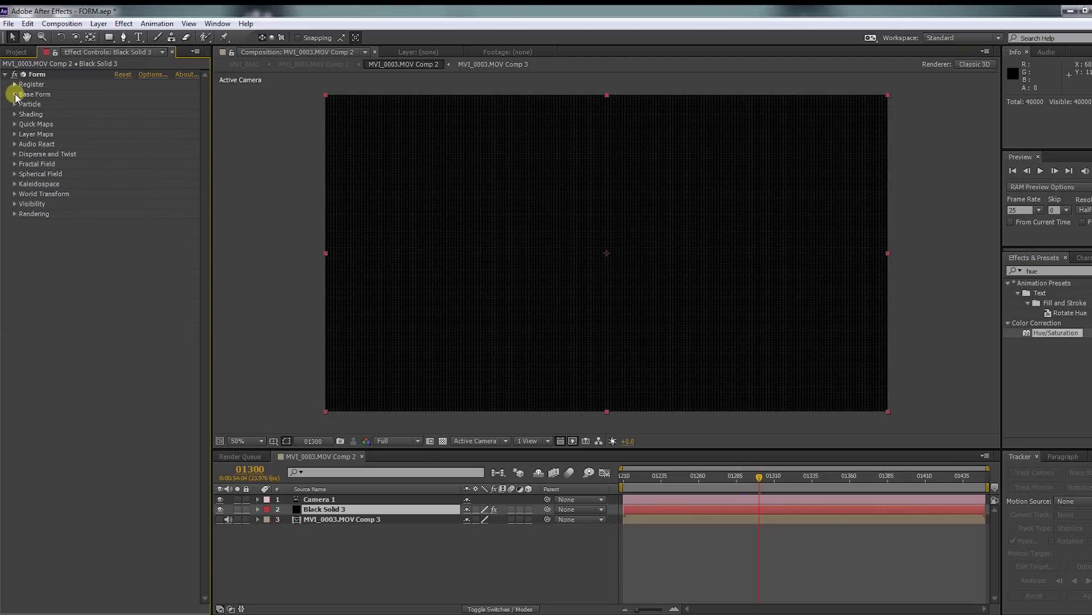
{"action": "left_click", "coordinate": [15, 104]}
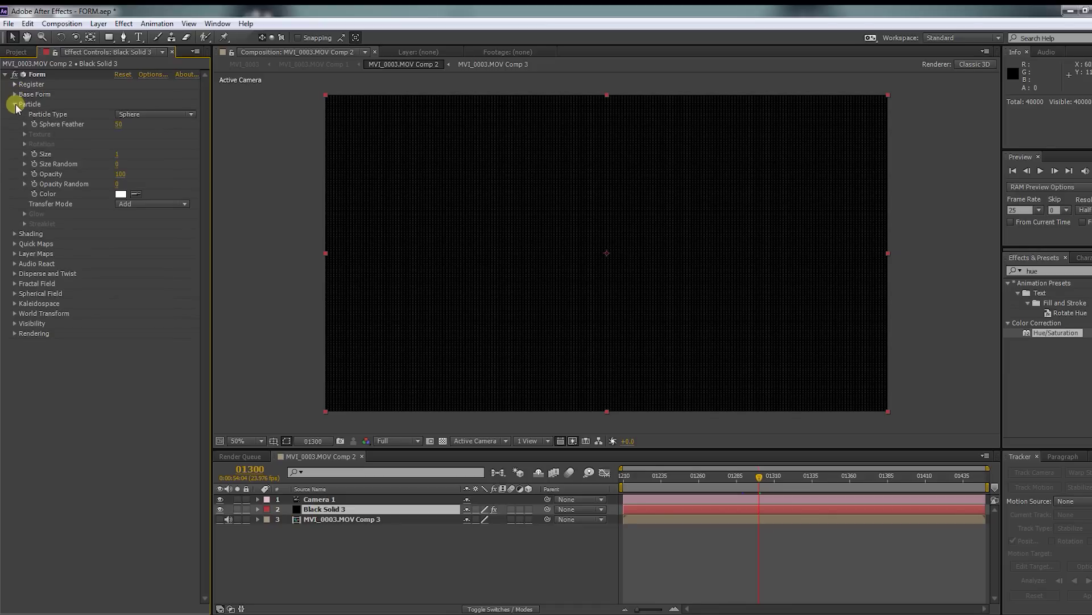
{"action": "left_click", "coordinate": [155, 114]}
{"action": "left_click", "coordinate": [155, 139]}
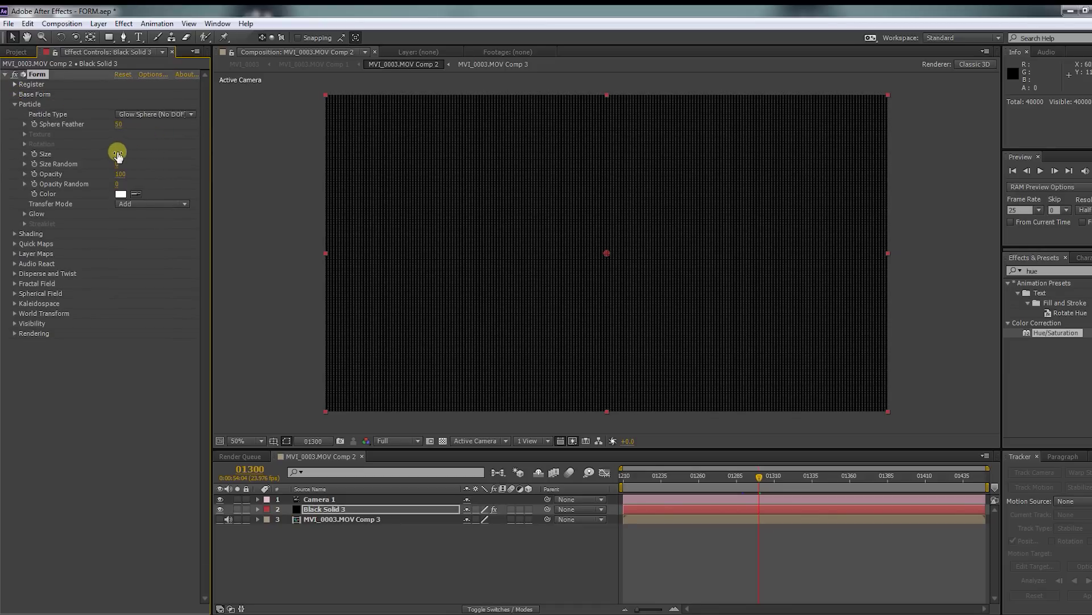
{"action": "left_click", "coordinate": [118, 153]}
{"action": "type", "text": "3"}
{"action": "key", "text": "Return"}
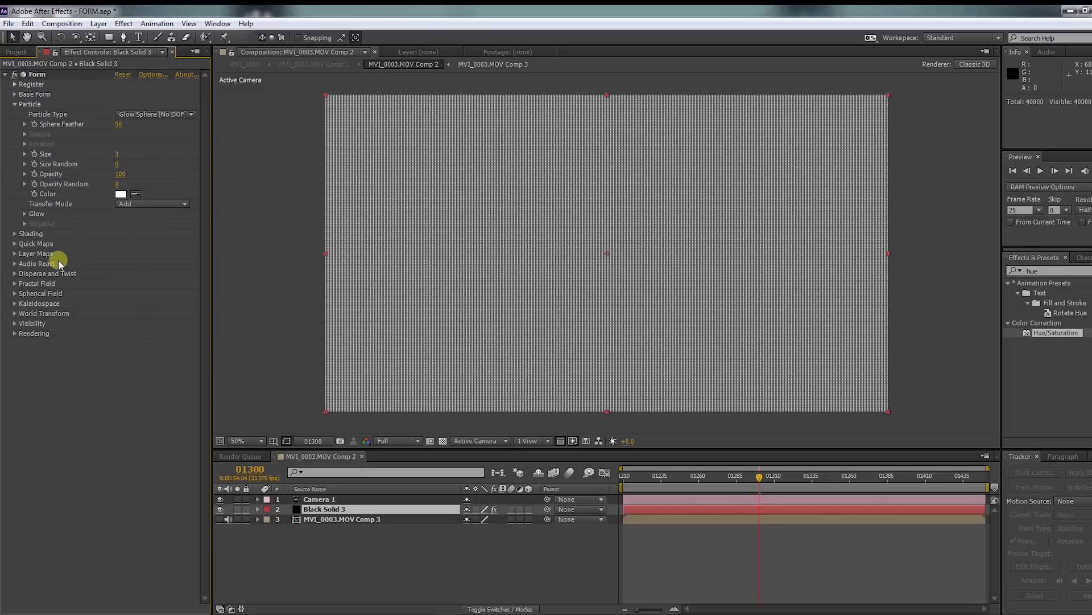
Step: Map Color and Alpha from MVI_0003.MOV Comp 3, RGBA to RGBA, over XY
{"action": "left_click", "coordinate": [16, 254]}
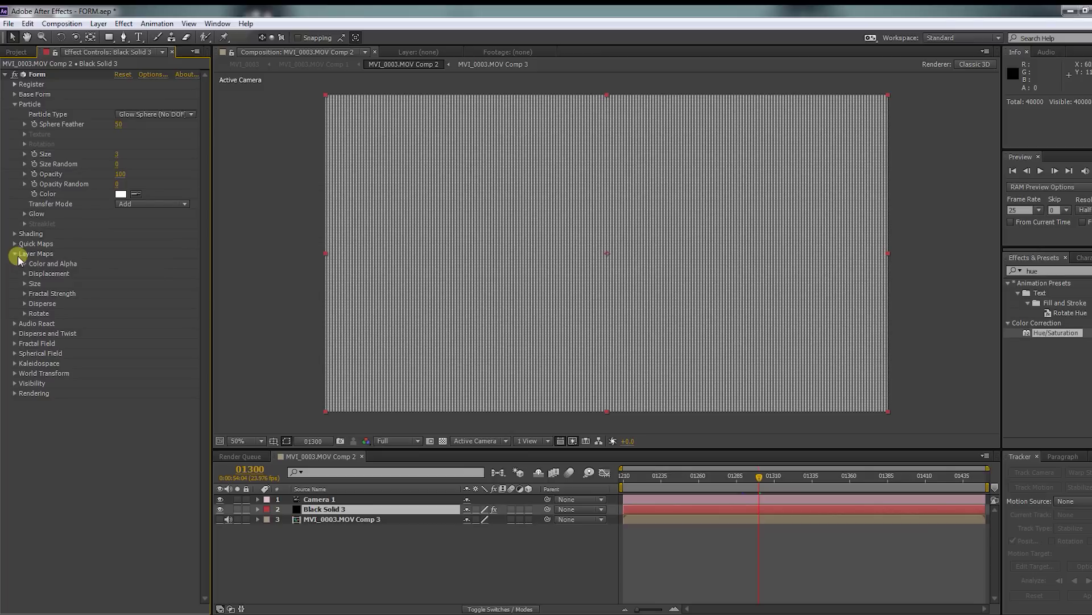
{"action": "left_click", "coordinate": [24, 264]}
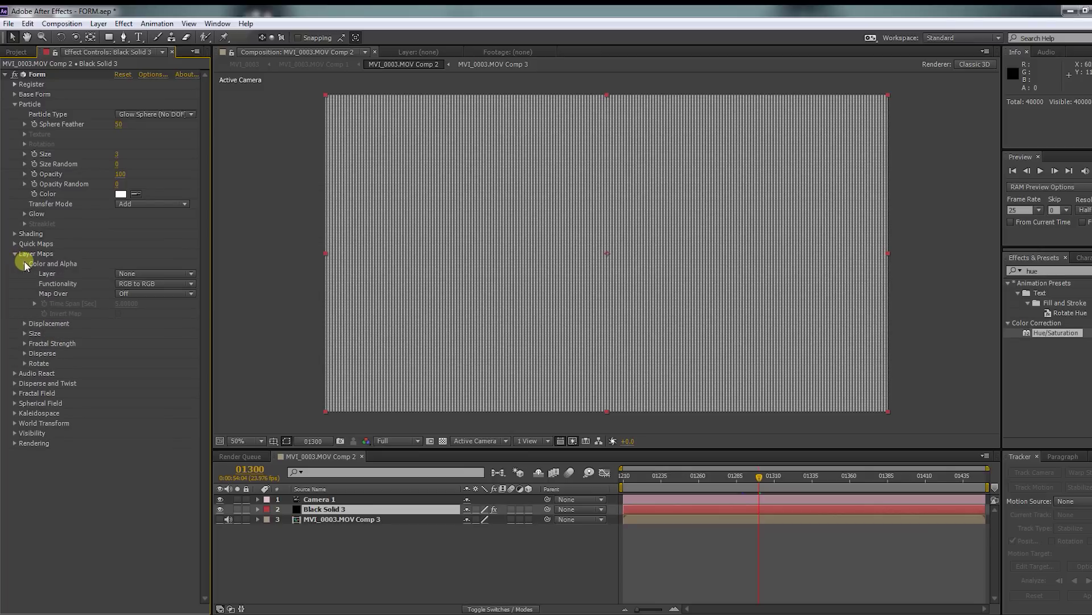
{"action": "left_click", "coordinate": [142, 271]}
{"action": "left_click", "coordinate": [155, 315]}
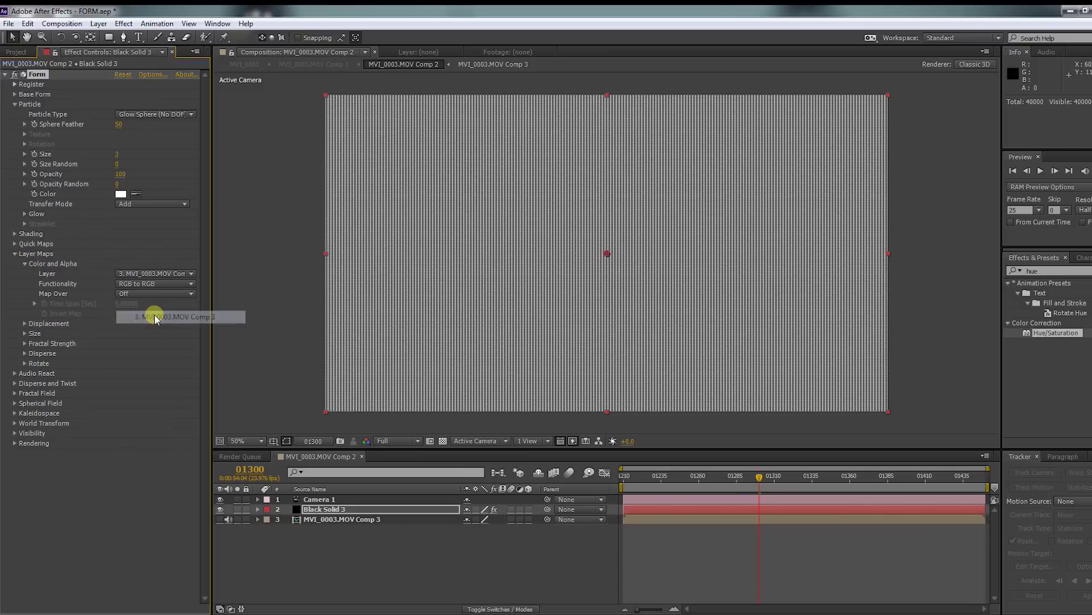
{"action": "left_click", "coordinate": [143, 284]}
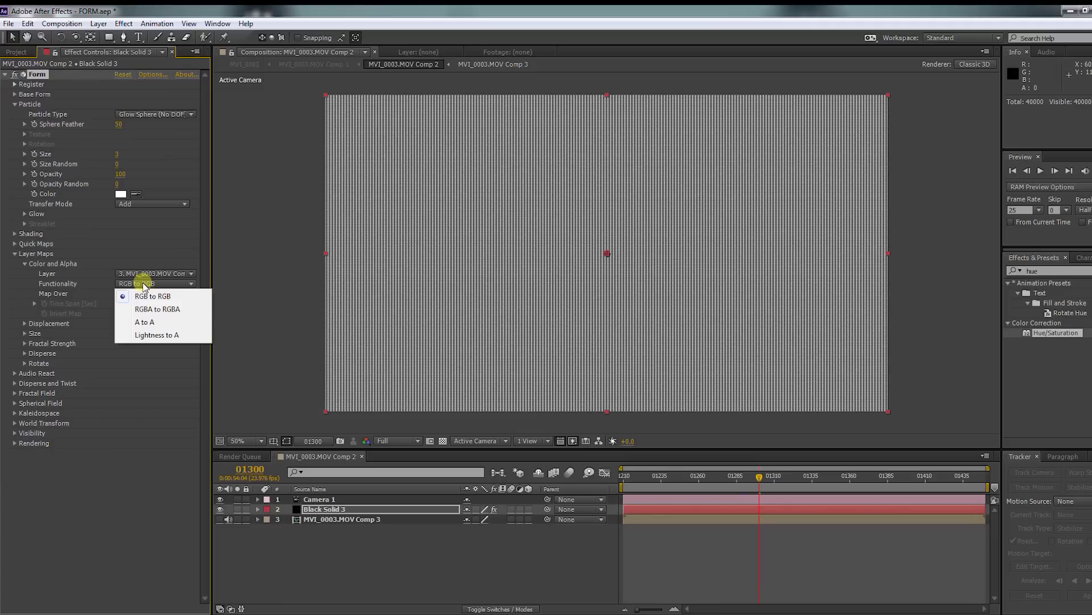
{"action": "left_click", "coordinate": [157, 309]}
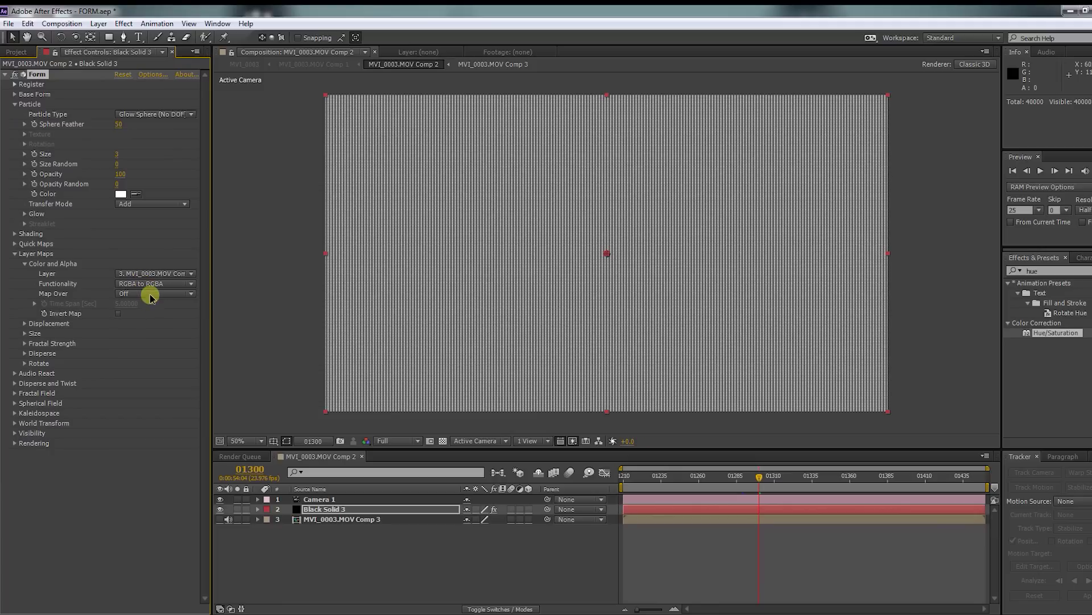
{"action": "left_click", "coordinate": [151, 293]}
{"action": "left_click", "coordinate": [153, 315]}
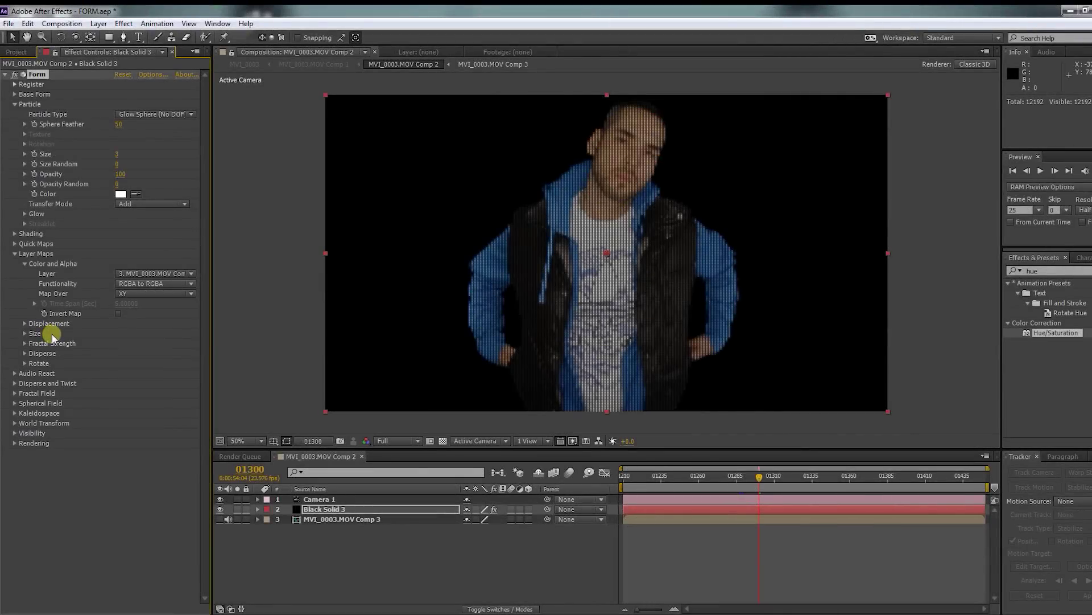
Step: Set Form's Displacement layer map to Individual XYZ mapped over XY, then collapse Layer Maps
{"action": "left_click", "coordinate": [24, 323]}
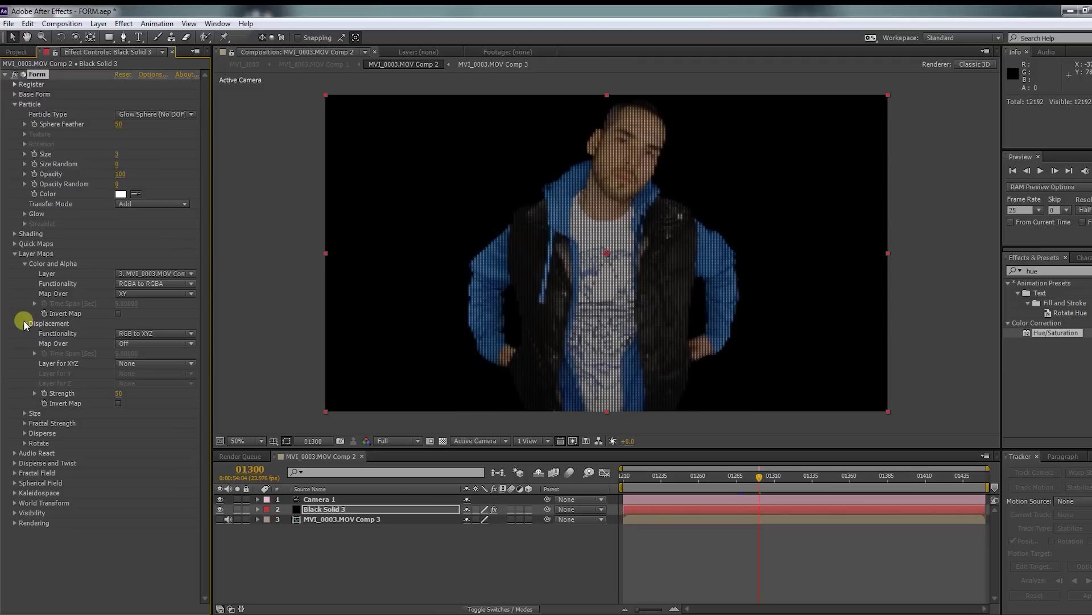
{"action": "left_click", "coordinate": [157, 333]}
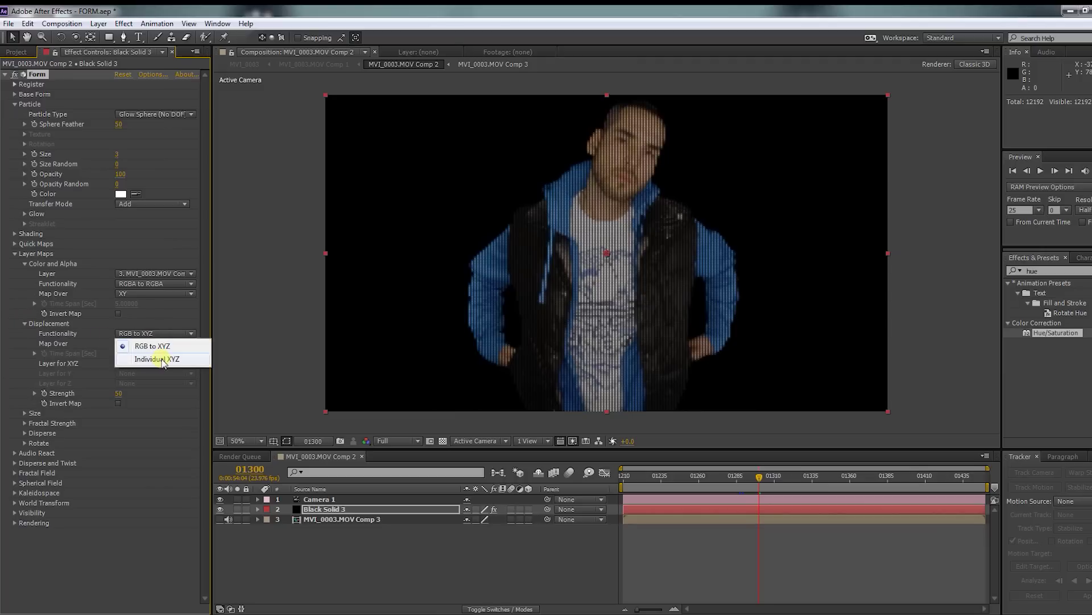
{"action": "left_click", "coordinate": [162, 360]}
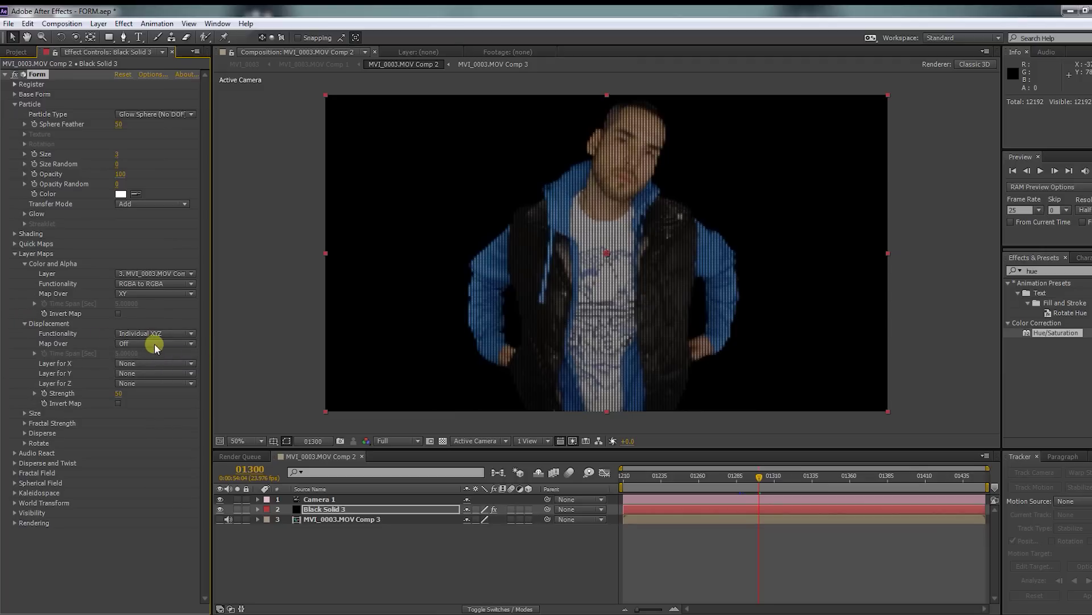
{"action": "left_click", "coordinate": [153, 342]}
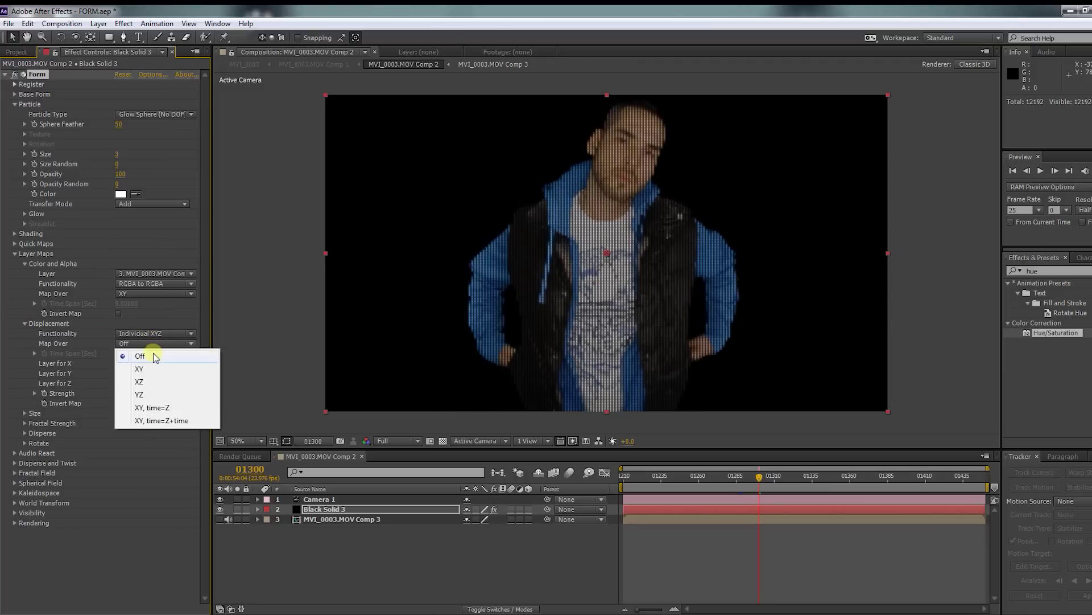
{"action": "left_click", "coordinate": [155, 368]}
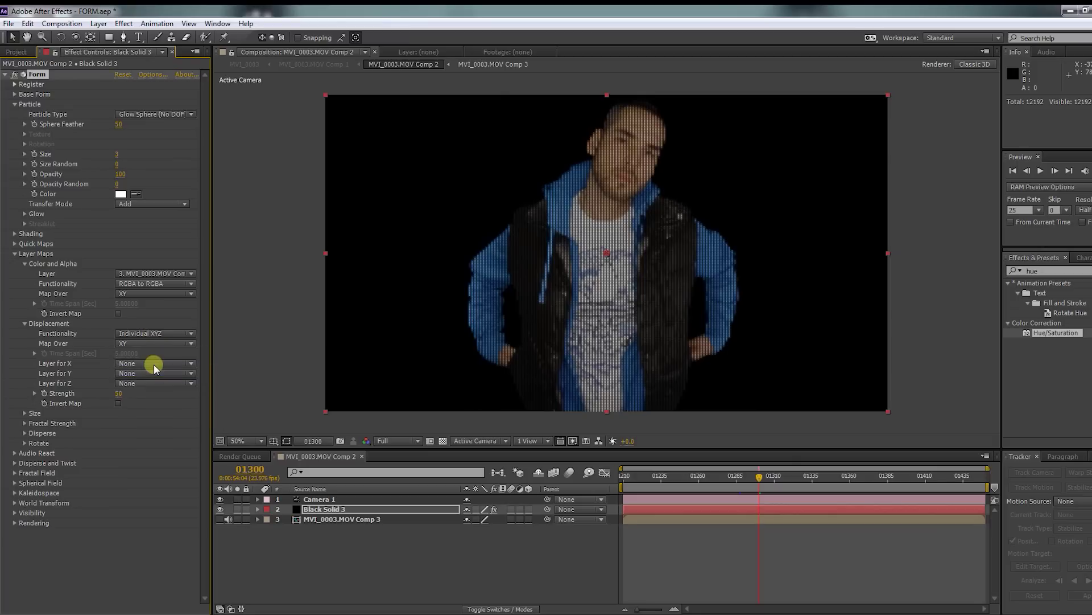
{"action": "left_click", "coordinate": [14, 253]}
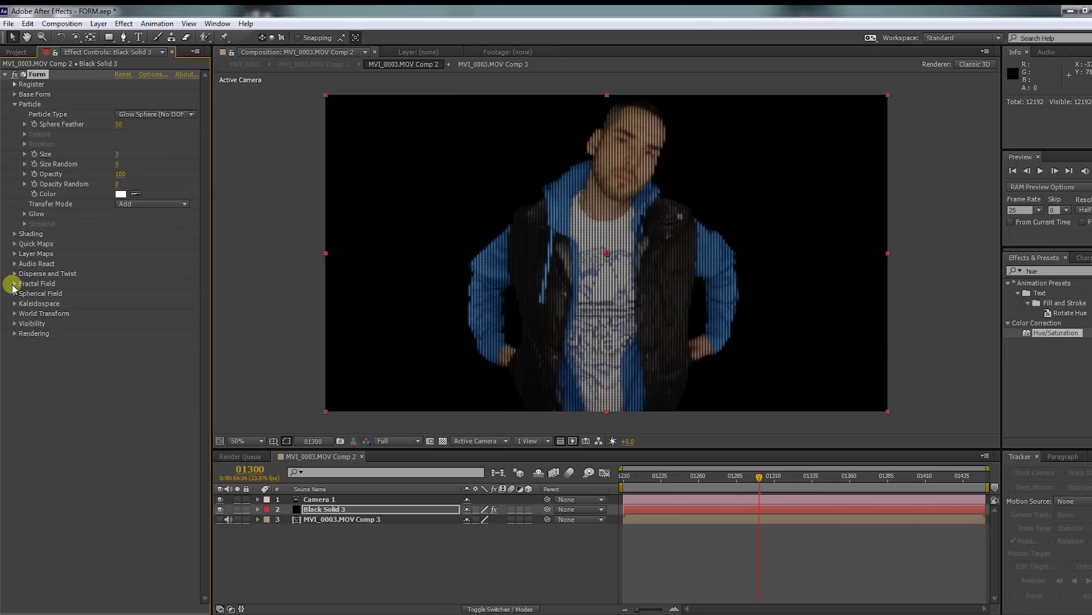
Step: Set Fractal Field displacement to XYZ Individual with Z Displace 2514, then orbit to inspect the streaks
{"action": "left_click", "coordinate": [14, 283]}
{"action": "left_click", "coordinate": [132, 313]}
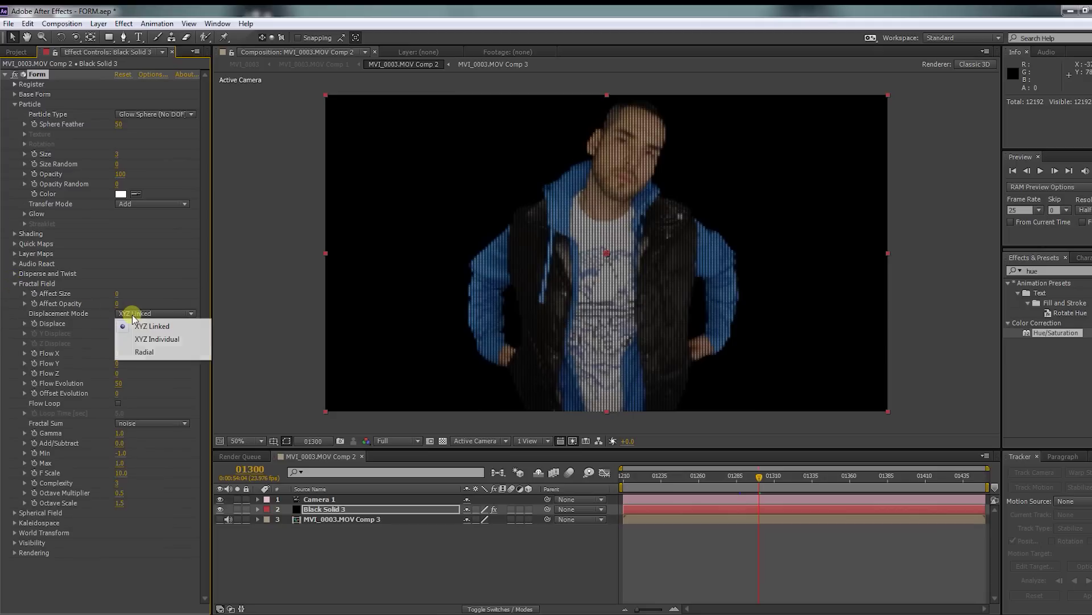
{"action": "left_click", "coordinate": [147, 340]}
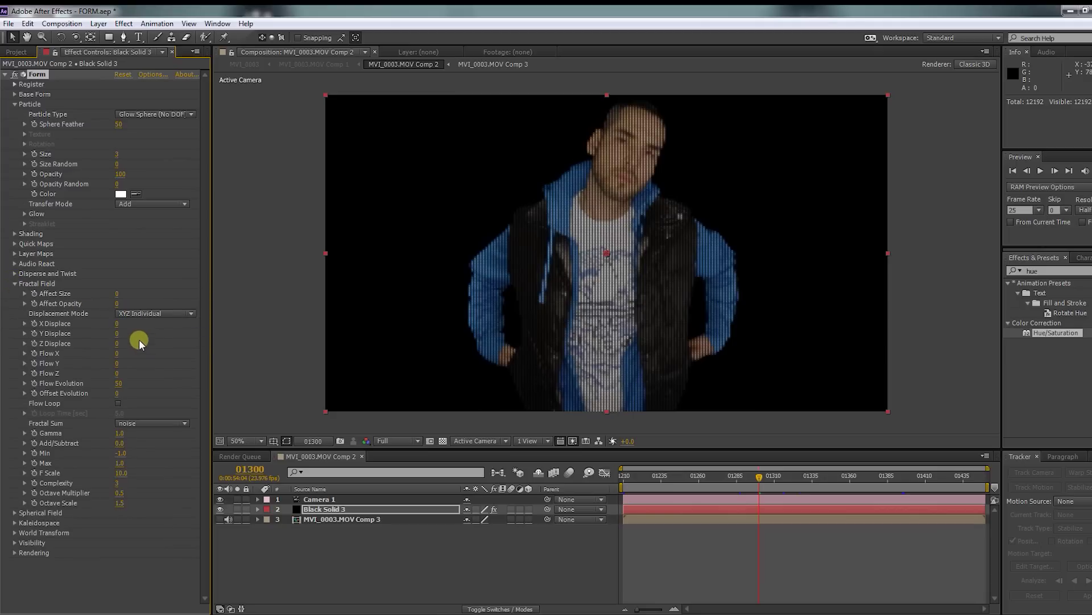
{"action": "left_click_drag", "start_coordinate": [121, 323], "coordinate": [279, 326]}
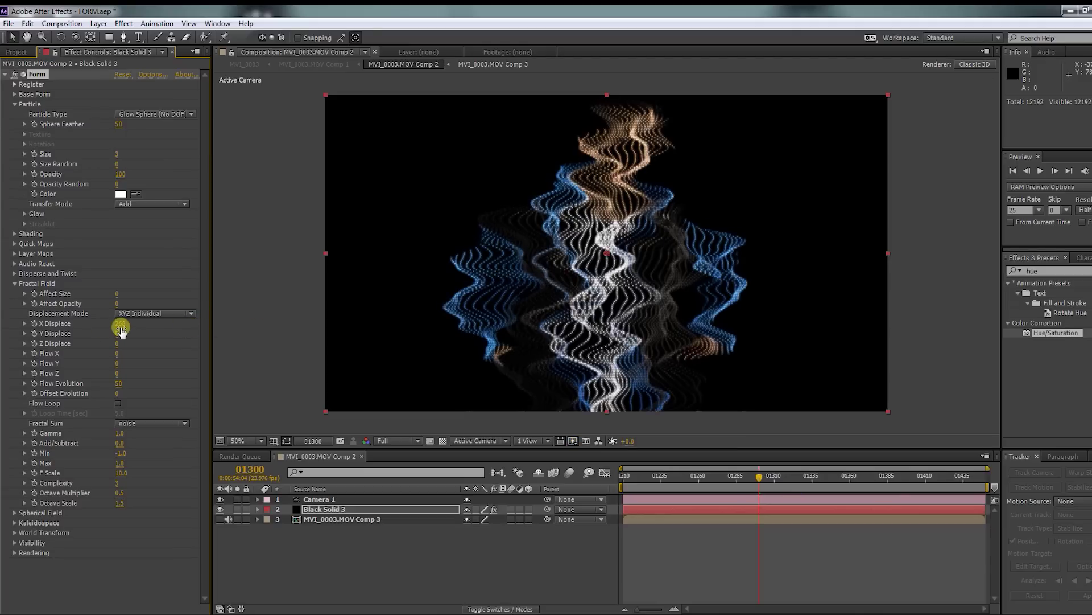
{"action": "left_click_drag", "start_coordinate": [121, 332], "coordinate": [140, 396]}
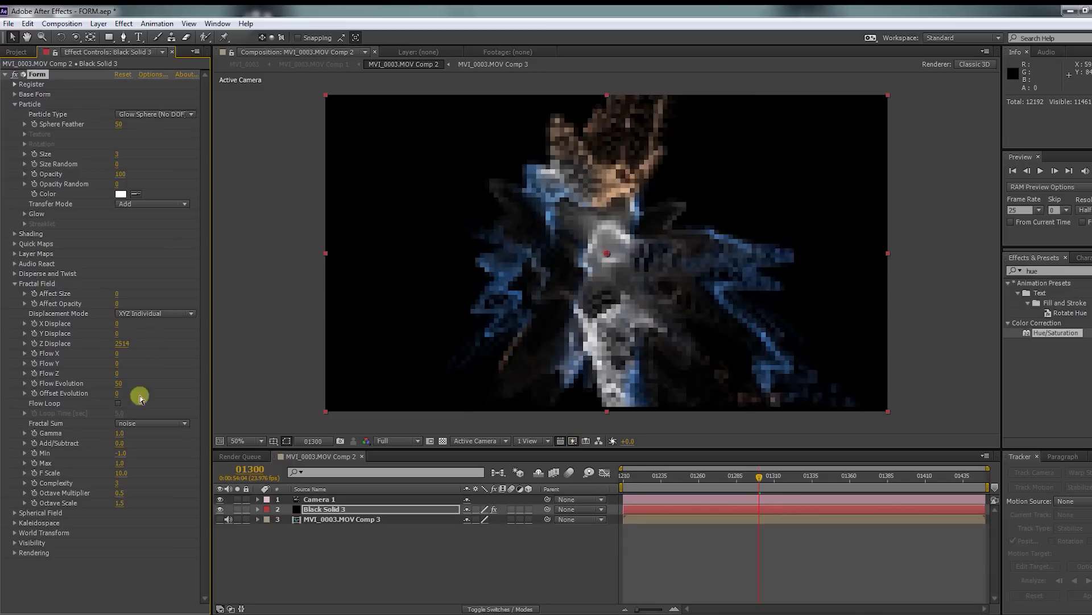
{"action": "left_click", "coordinate": [76, 37]}
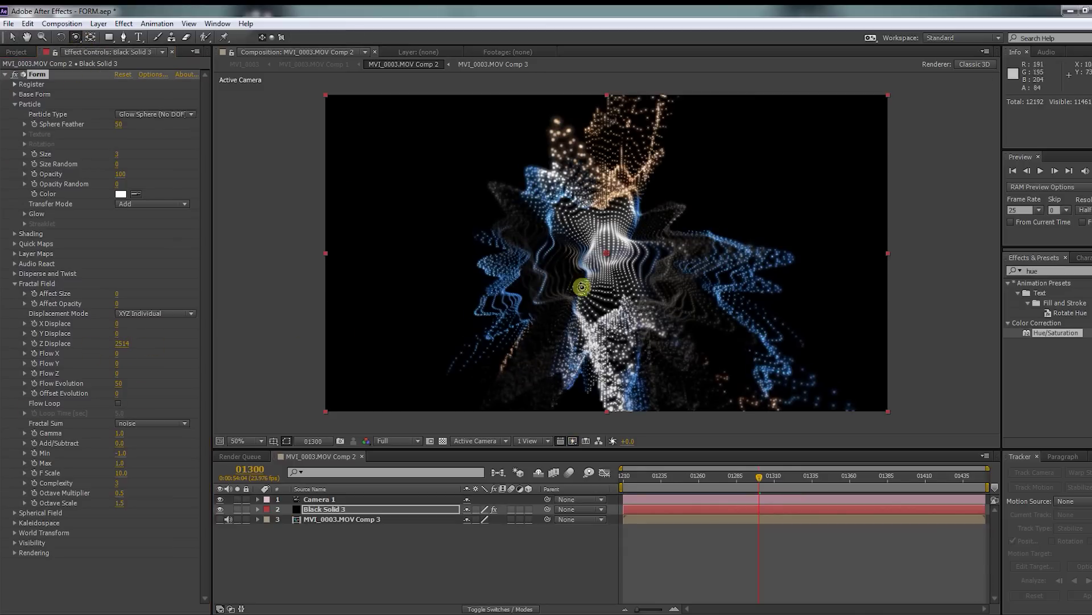
{"action": "left_click_drag", "start_coordinate": [653, 288], "coordinate": [613, 292]}
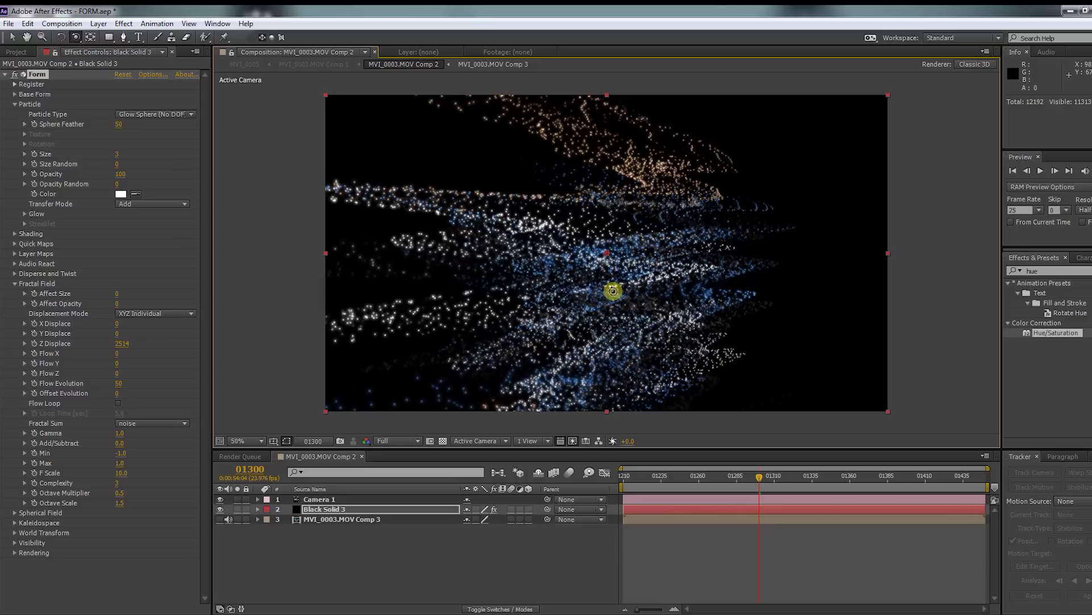
Step: Reset Z Displace to 0 and set zero keyframes on X, Y and Z Displace at 01300
{"action": "left_click", "coordinate": [220, 519]}
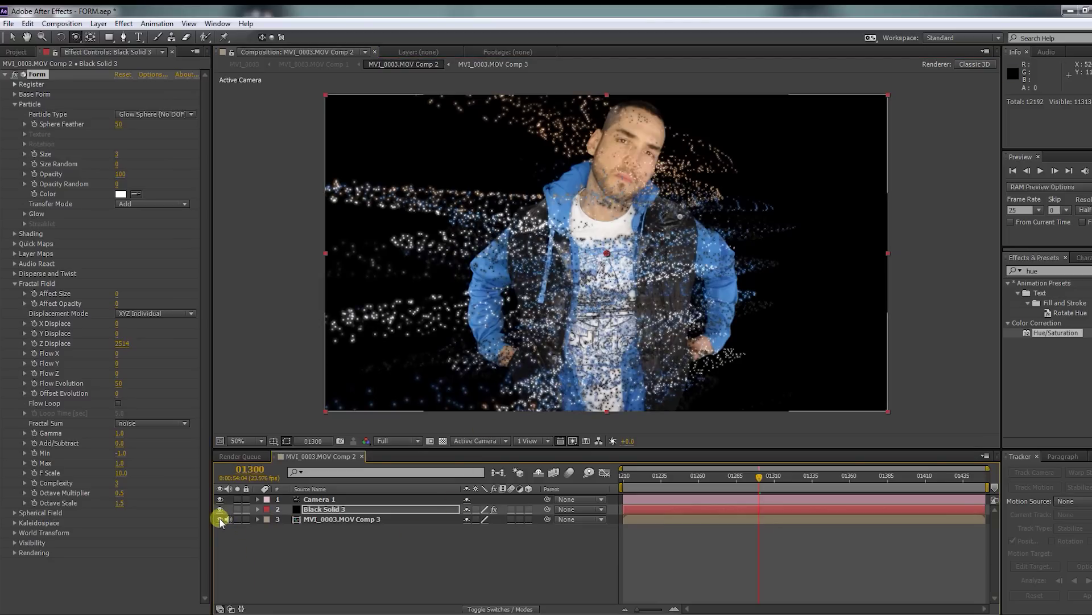
{"action": "left_click", "coordinate": [220, 519]}
{"action": "left_click_drag", "start_coordinate": [118, 343], "coordinate": [77, 326]}
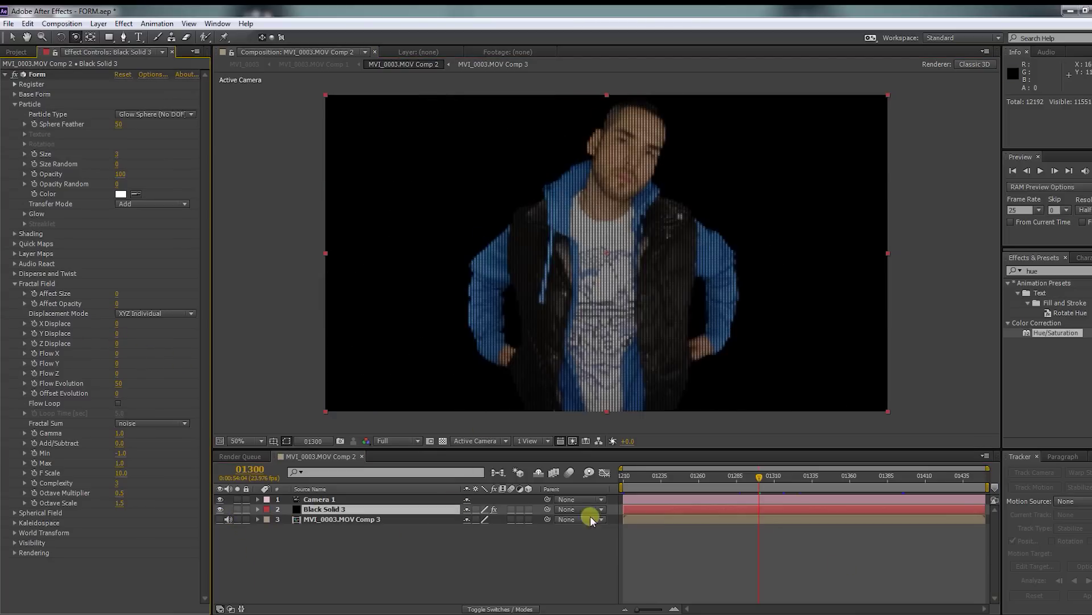
{"action": "left_click", "coordinate": [34, 322]}
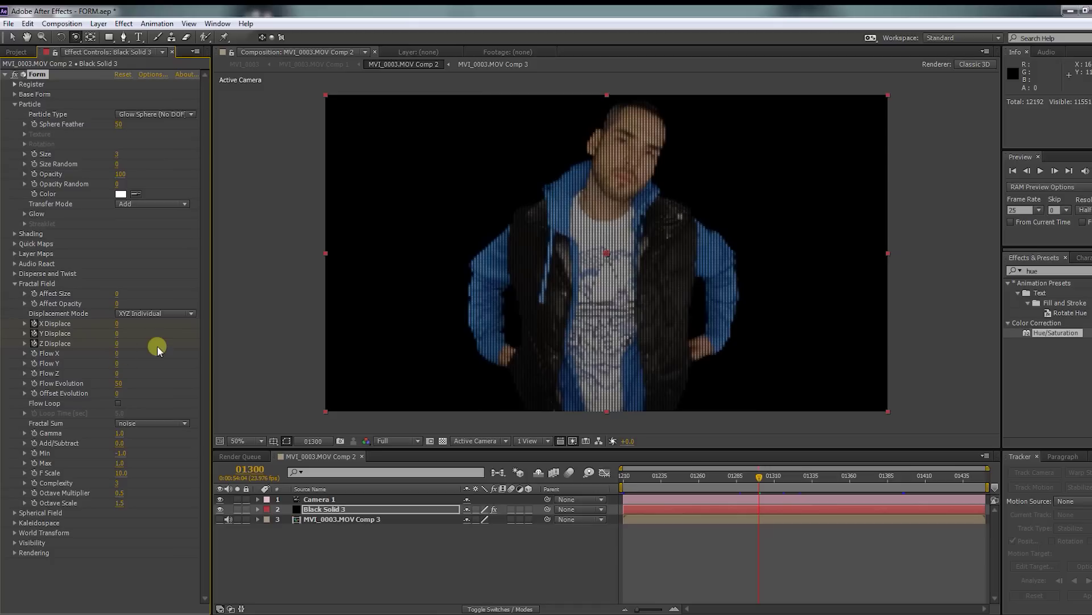
{"action": "key", "text": "u"}
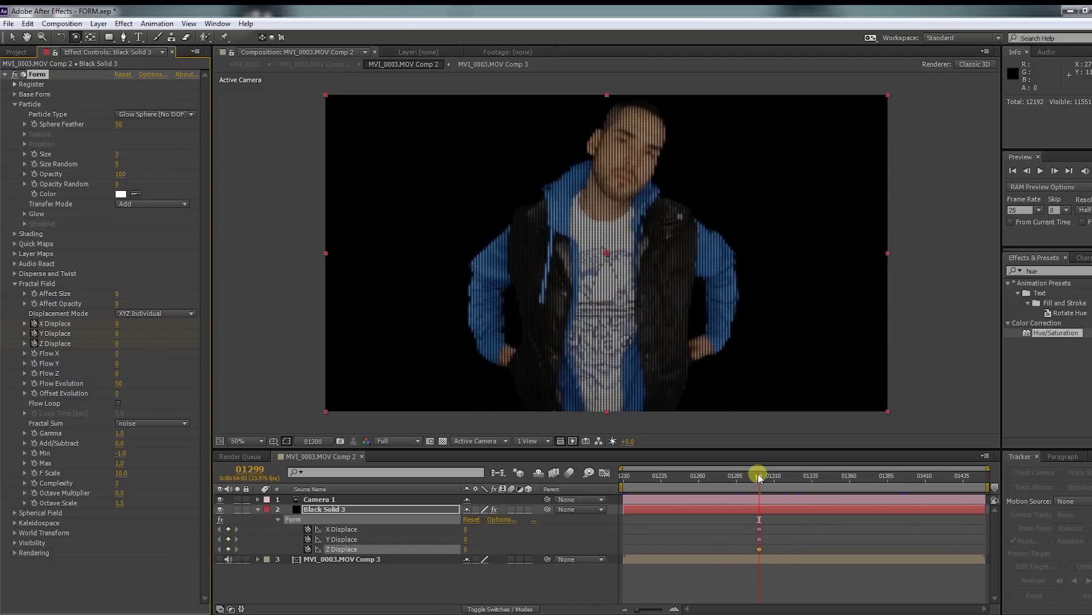
Step: At frame 01210, keyframe scattered displacement values: Z Displace 14440 and Y Displace 530
{"action": "left_click_drag", "start_coordinate": [760, 478], "coordinate": [603, 478]}
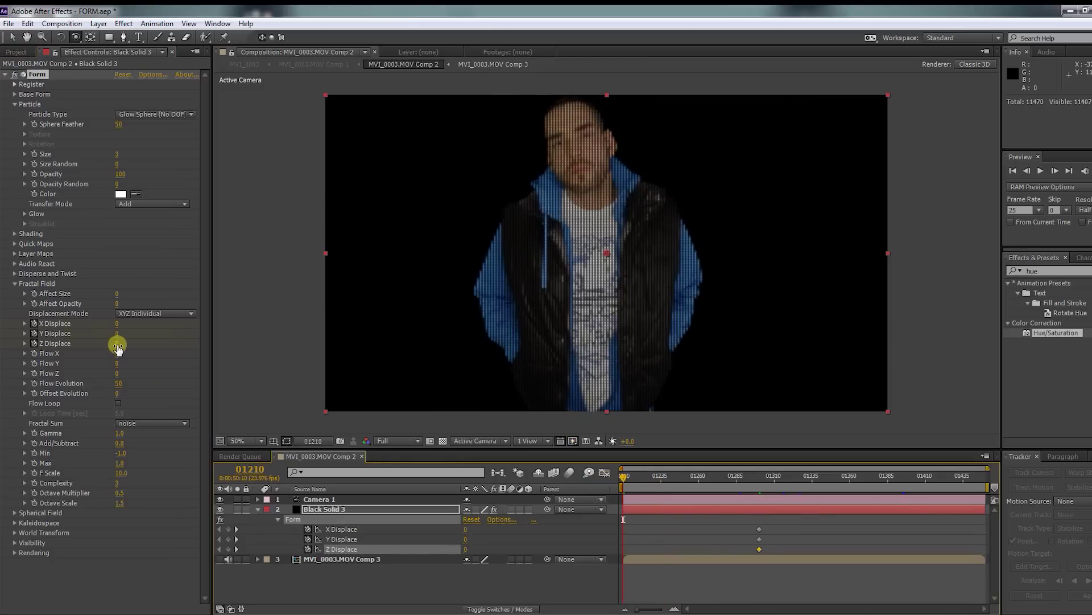
{"action": "left_click_drag", "start_coordinate": [117, 344], "coordinate": [592, 369]}
{"action": "left_click_drag", "start_coordinate": [123, 343], "coordinate": [276, 340]}
{"action": "left_click_drag", "start_coordinate": [118, 334], "coordinate": [289, 414]}
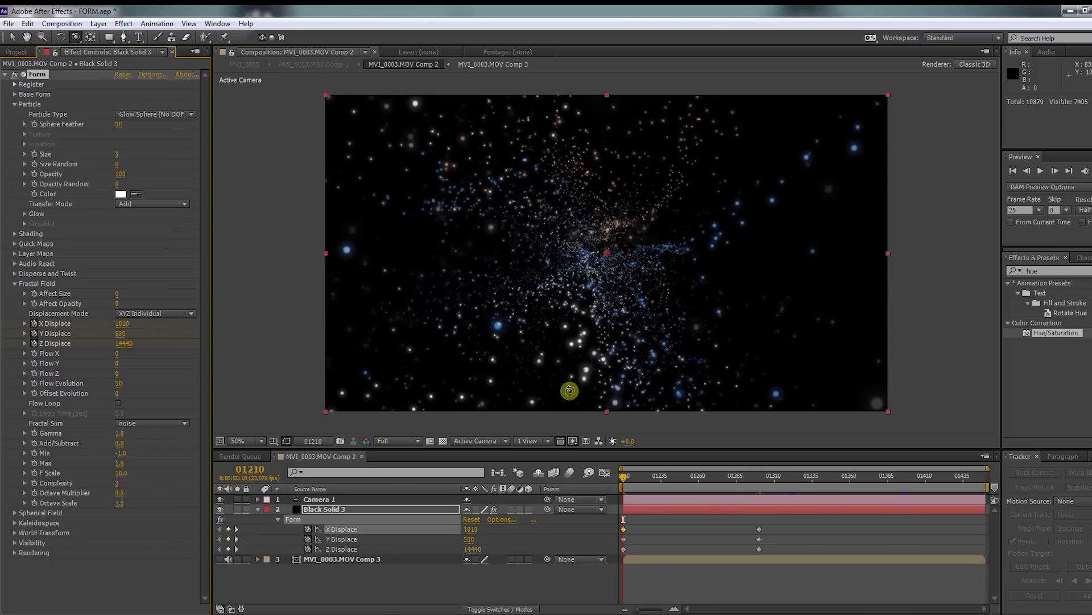
Step: Reveal Camera 1's Transform properties and set its keyframes at frame 01300
{"action": "left_click", "coordinate": [322, 500]}
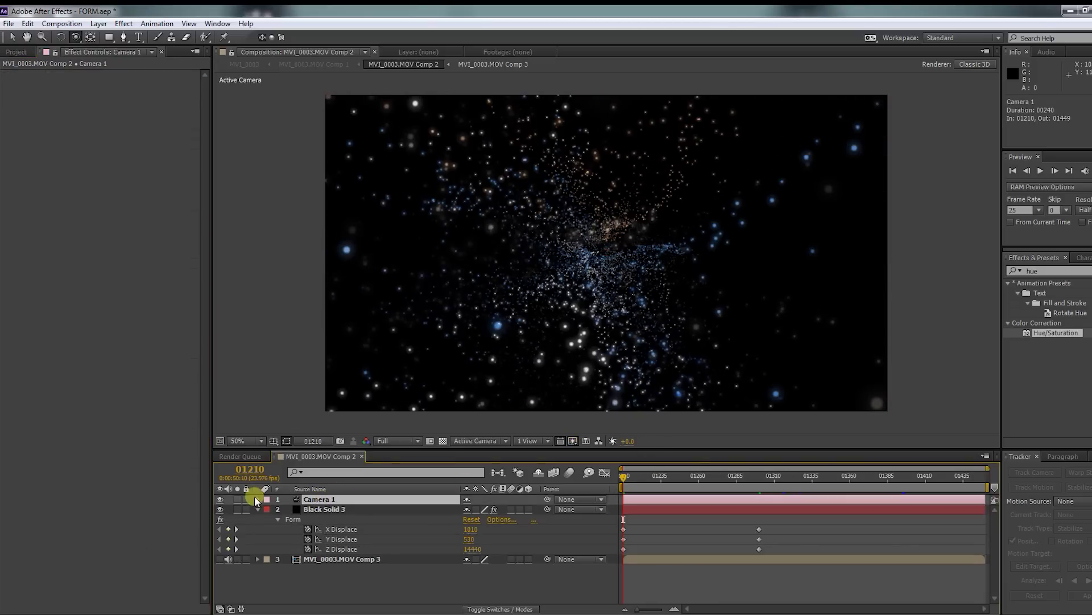
{"action": "left_click", "coordinate": [258, 499]}
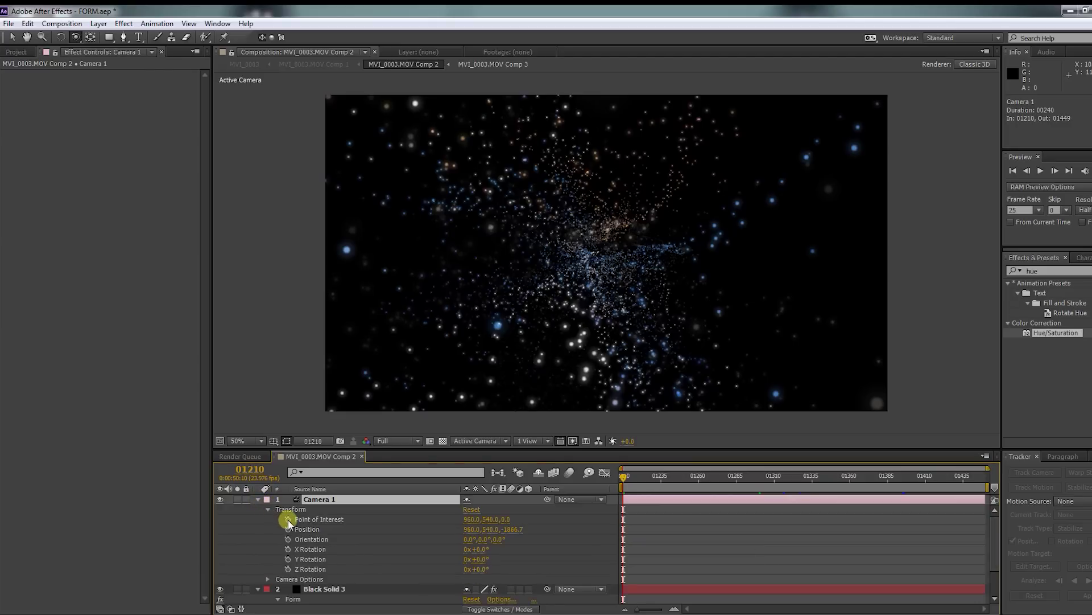
{"action": "left_click_drag", "start_coordinate": [288, 520], "coordinate": [291, 569]}
{"action": "scroll", "coordinate": [992, 566], "scroll_direction": "down", "scroll_amount": 2}
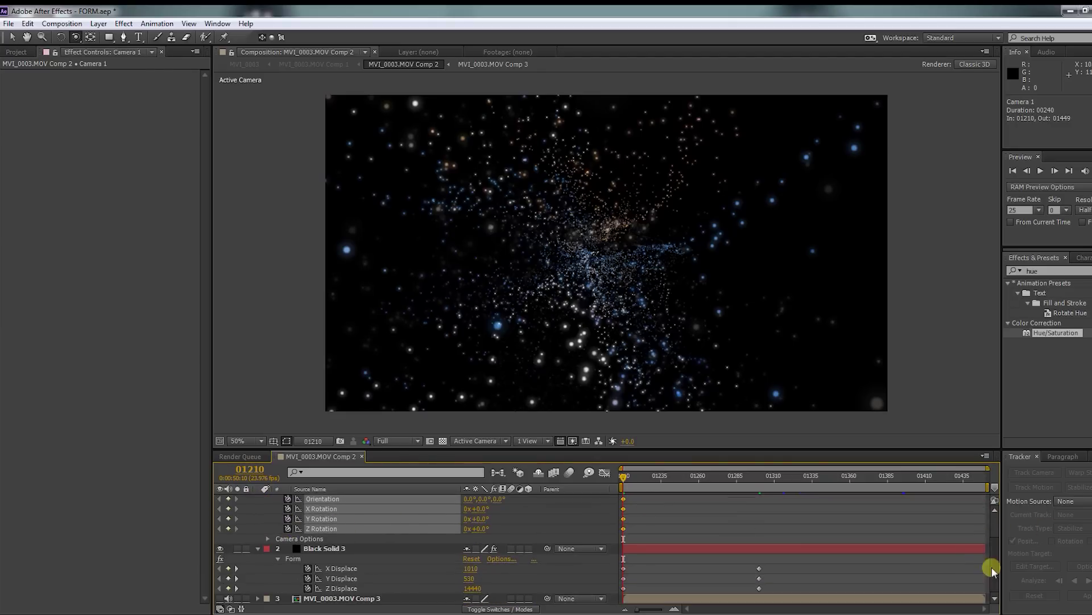
{"action": "left_click", "coordinate": [760, 475]}
{"action": "scroll", "coordinate": [528, 538], "scroll_direction": "up", "scroll_amount": 2}
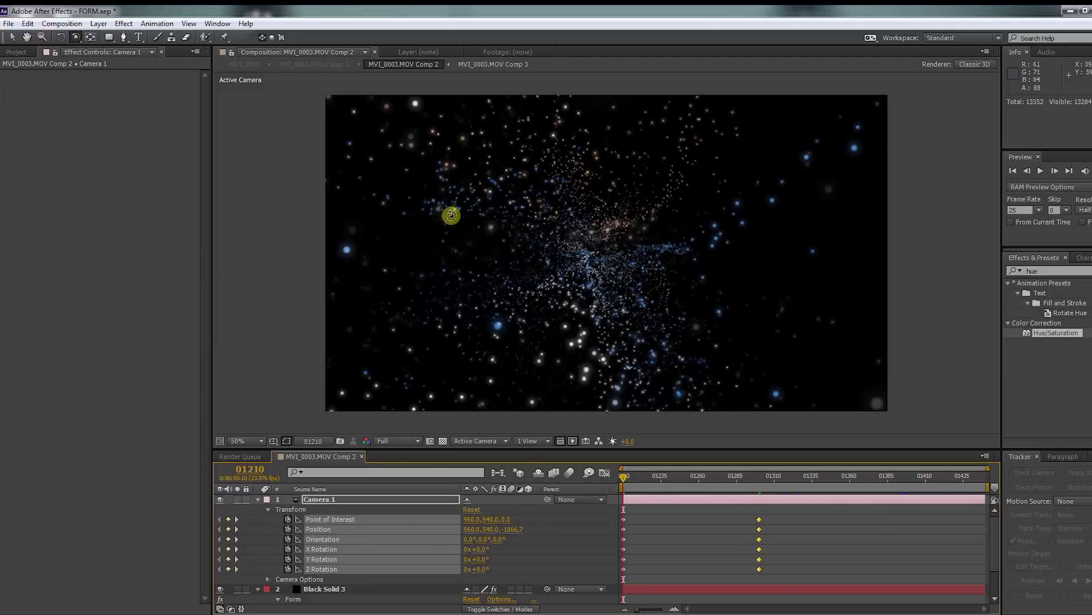
Step: Move Camera 1 closer, pan it sideways and set Z Rotation to -47°, then preview
{"action": "left_click_drag", "start_coordinate": [75, 38], "coordinate": [110, 79]}
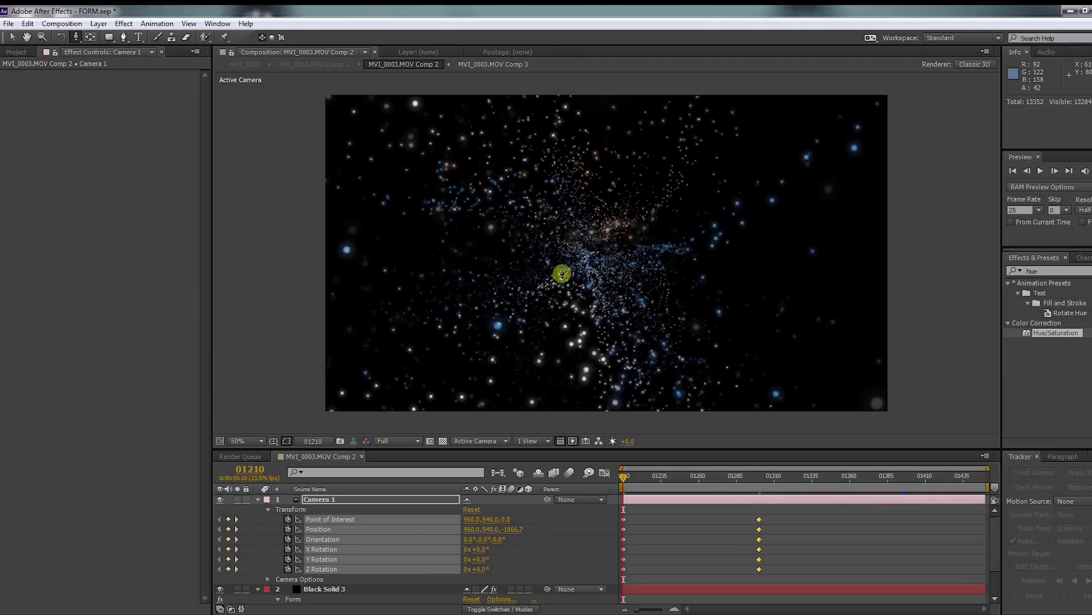
{"action": "left_click_drag", "start_coordinate": [562, 274], "coordinate": [563, 261]}
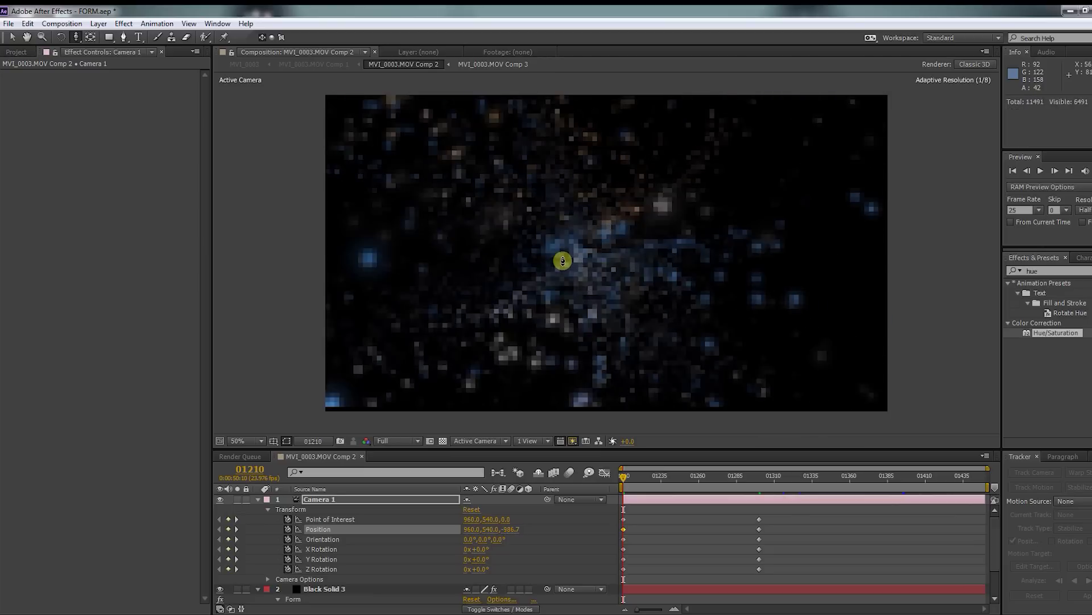
{"action": "left_click_drag", "start_coordinate": [77, 38], "coordinate": [108, 69]}
{"action": "left_click_drag", "start_coordinate": [508, 227], "coordinate": [489, 225]}
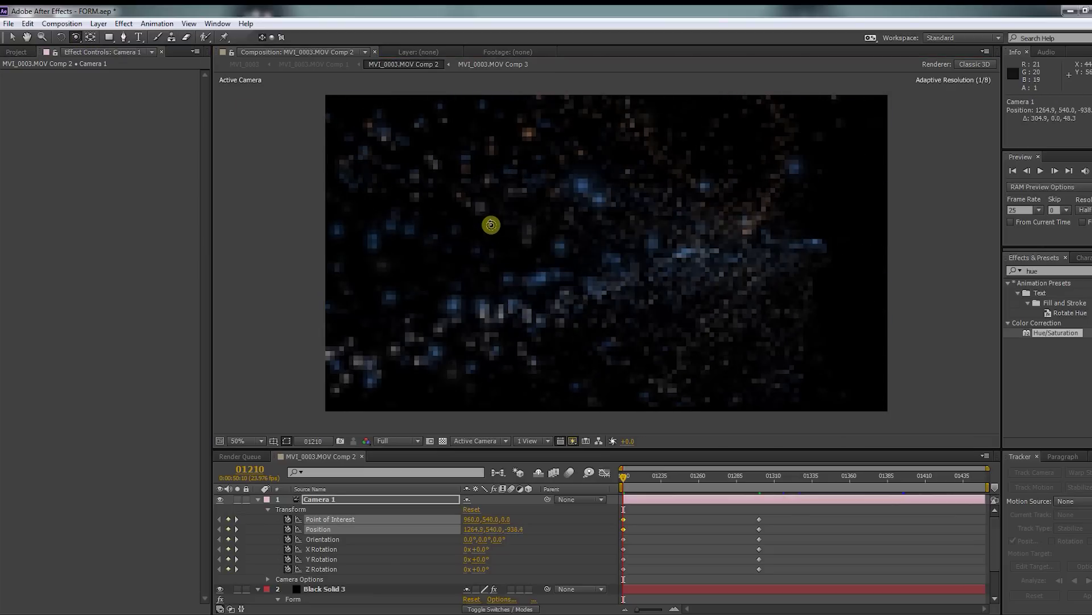
{"action": "left_click_drag", "start_coordinate": [484, 572], "coordinate": [499, 552]}
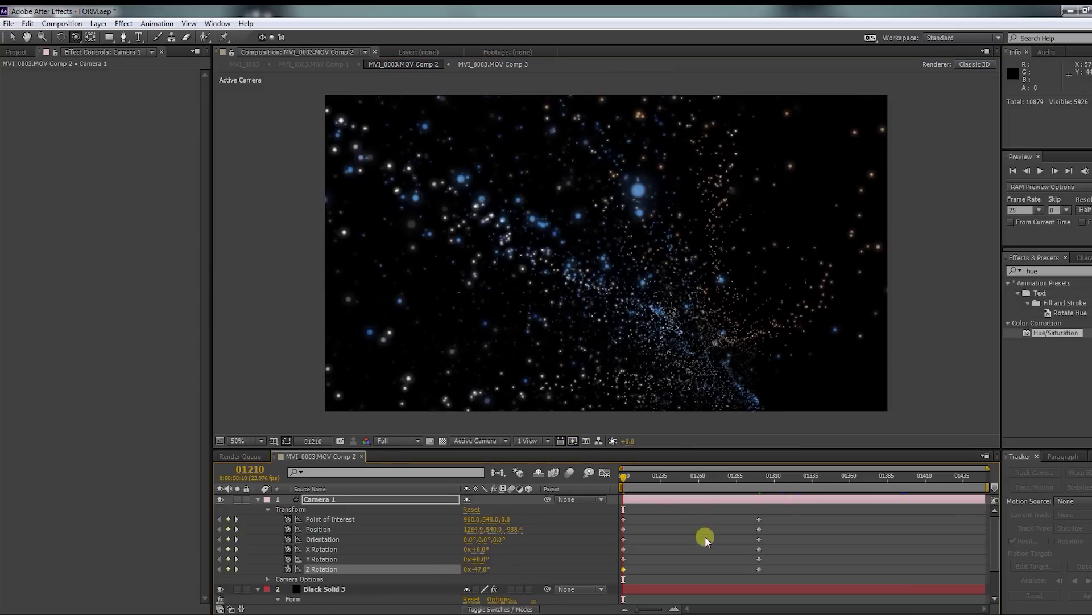
{"action": "left_click", "coordinate": [1085, 172]}
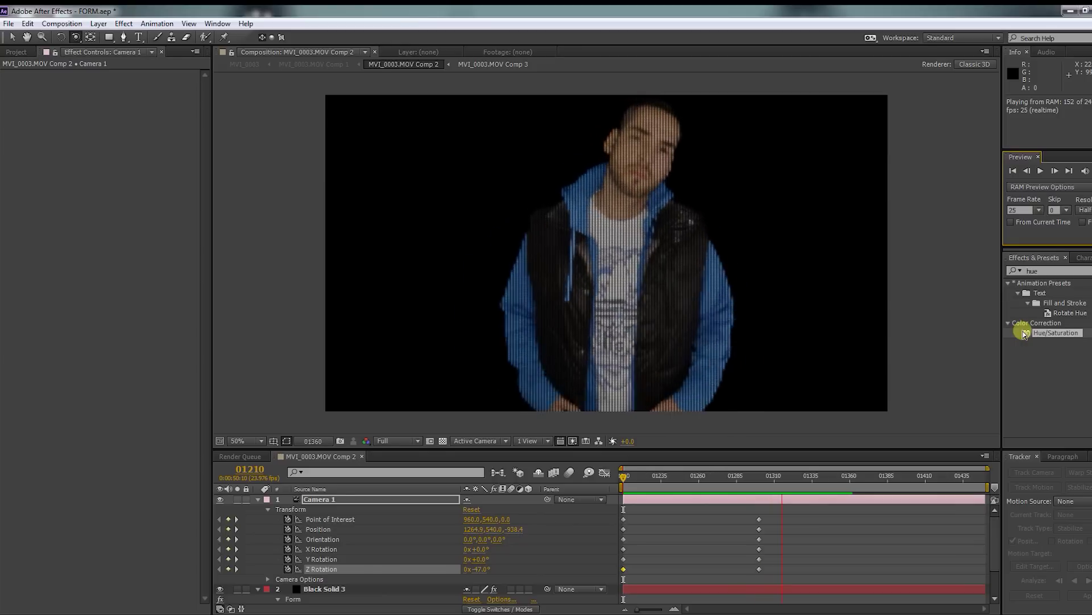
Step: Keyframe Black Solid 3's Opacity from 100% at 01300 to 0% at 01308
{"action": "left_click", "coordinate": [1023, 332]}
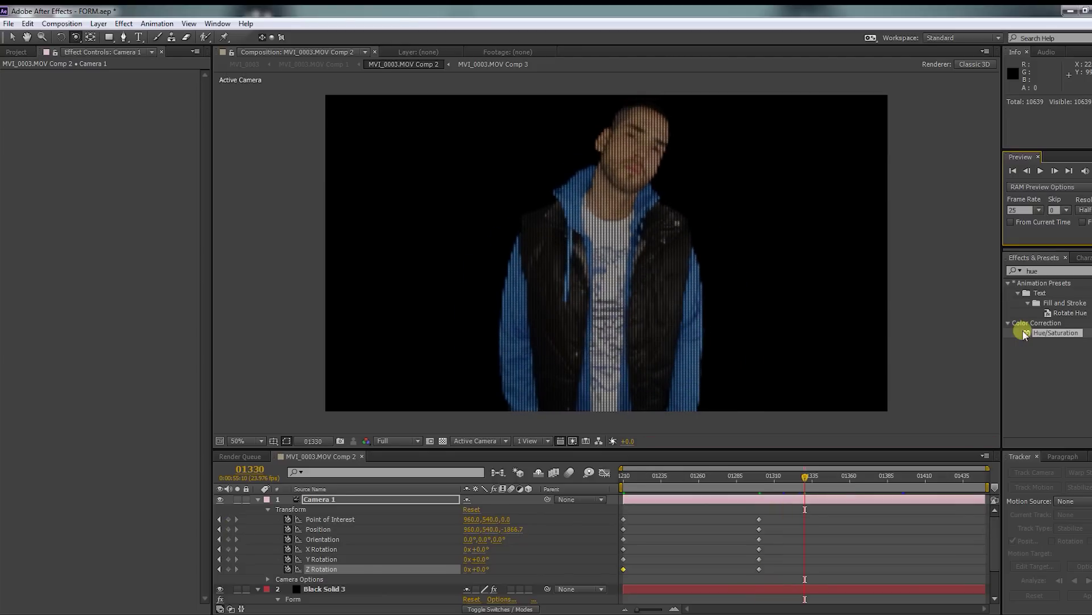
{"action": "scroll", "coordinate": [711, 540], "scroll_direction": "down", "scroll_amount": 2}
{"action": "left_click", "coordinate": [759, 476]}
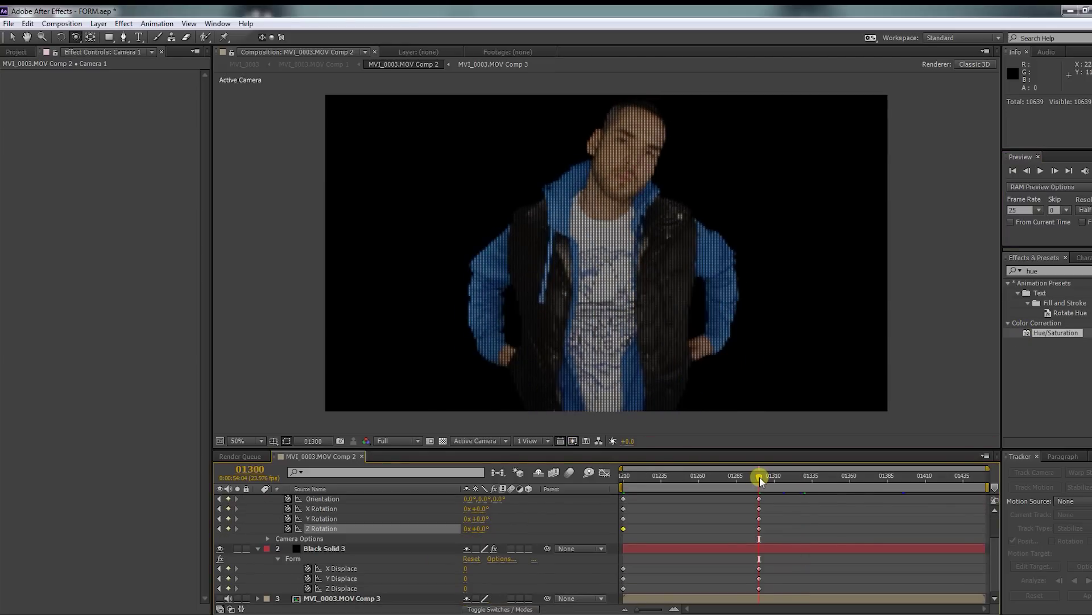
{"action": "left_click", "coordinate": [330, 551]}
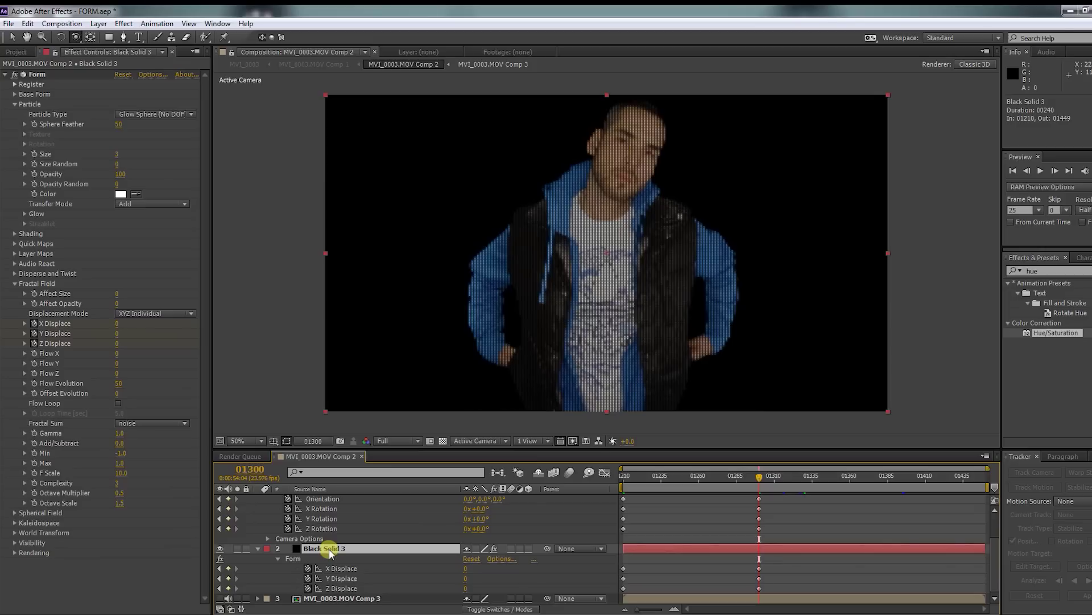
{"action": "key", "text": "shift+t"}
{"action": "scroll", "coordinate": [348, 589], "scroll_direction": "down", "scroll_amount": 1}
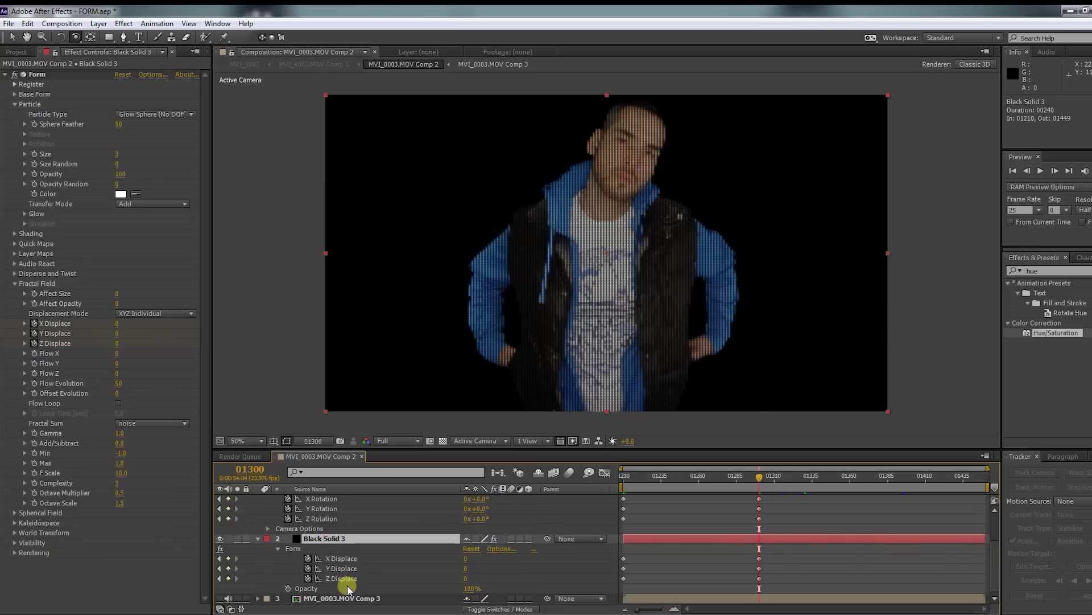
{"action": "left_click", "coordinate": [288, 588]}
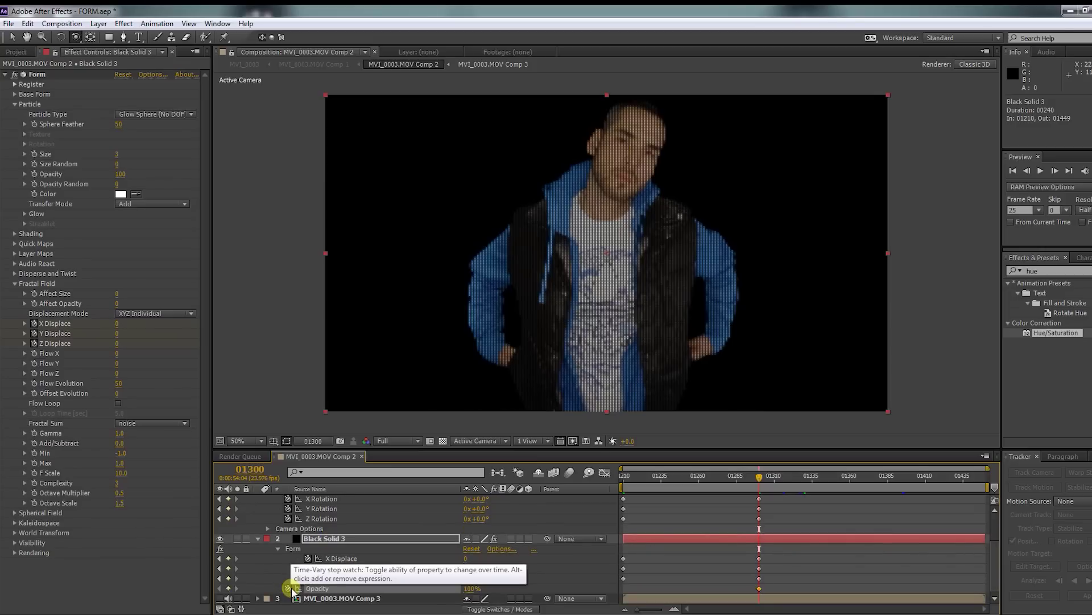
{"action": "key", "text": "space"}
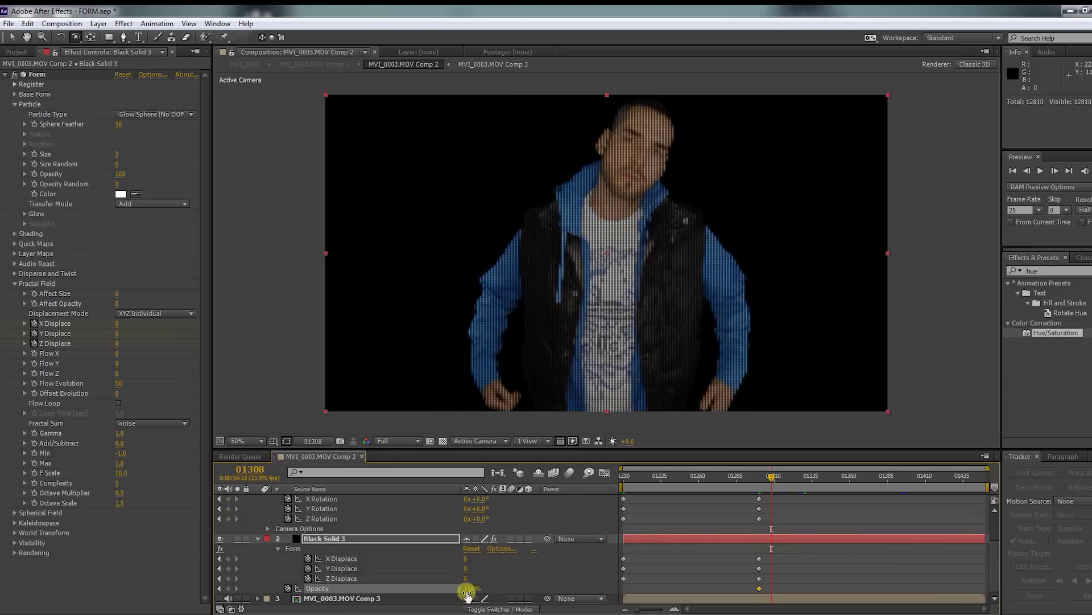
{"action": "key", "text": "Return"}
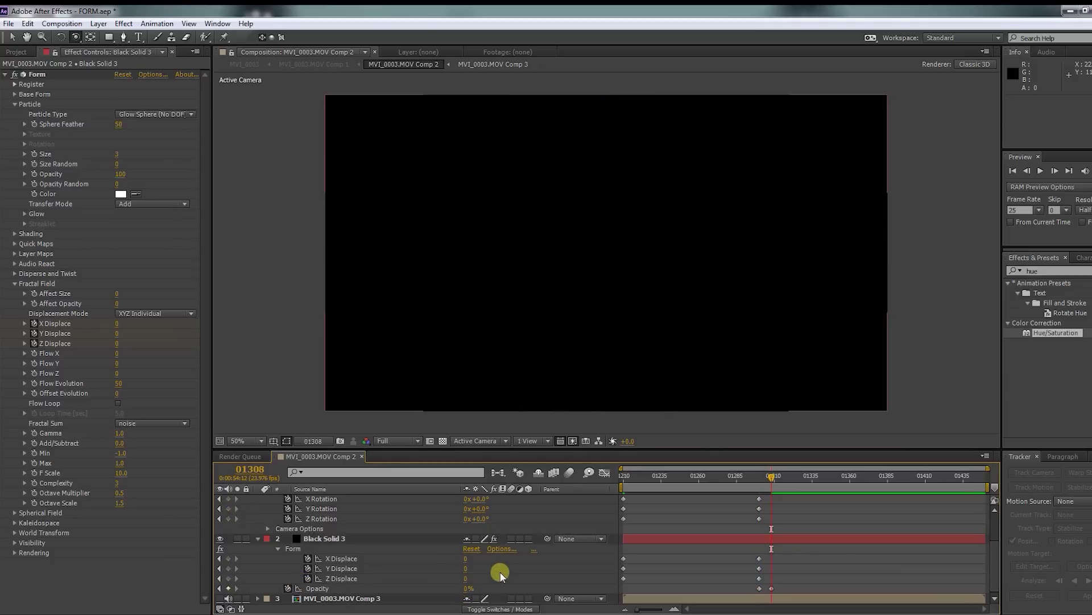
Step: Keyframe MVI_0003.MOV Comp 3 Opacity from 0% at 01300 to 100% at 01308
{"action": "left_click", "coordinate": [328, 599]}
{"action": "key", "text": "t"}
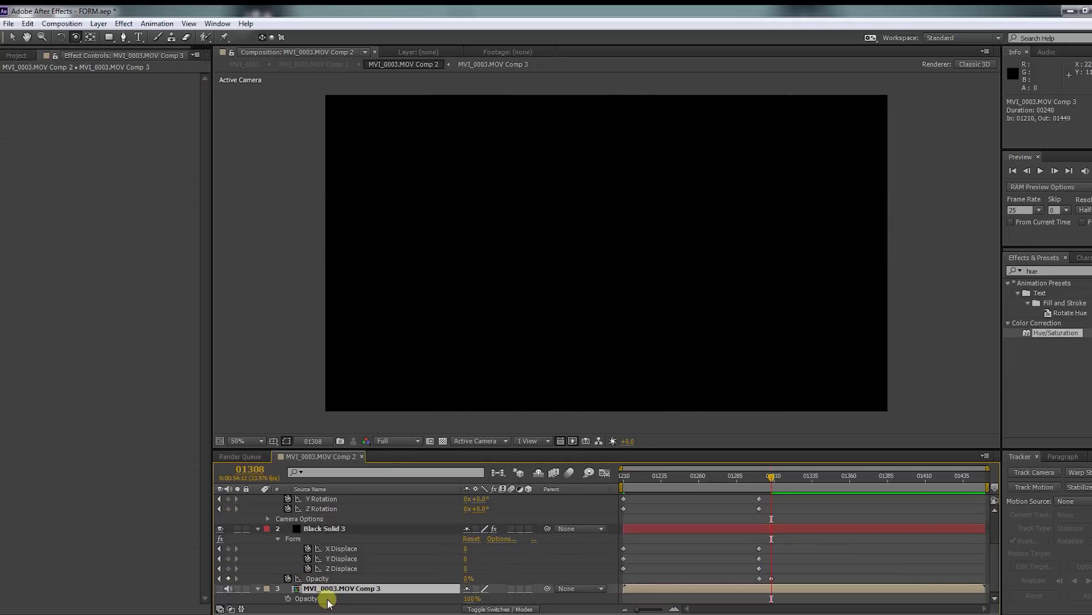
{"action": "left_click", "coordinate": [288, 599]}
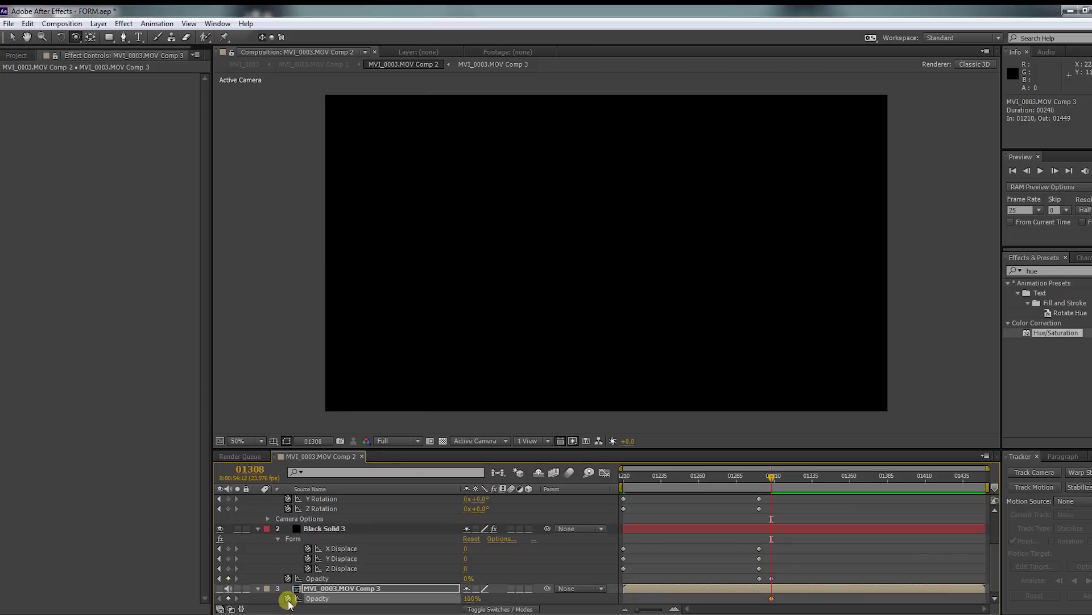
{"action": "left_click", "coordinate": [219, 578]}
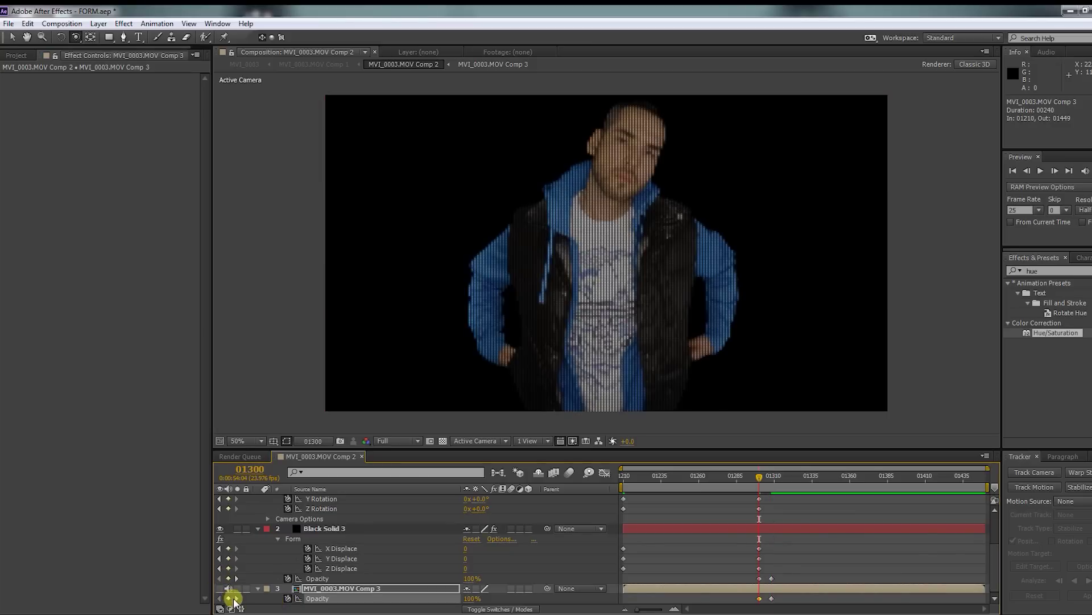
{"action": "left_click", "coordinate": [235, 598]}
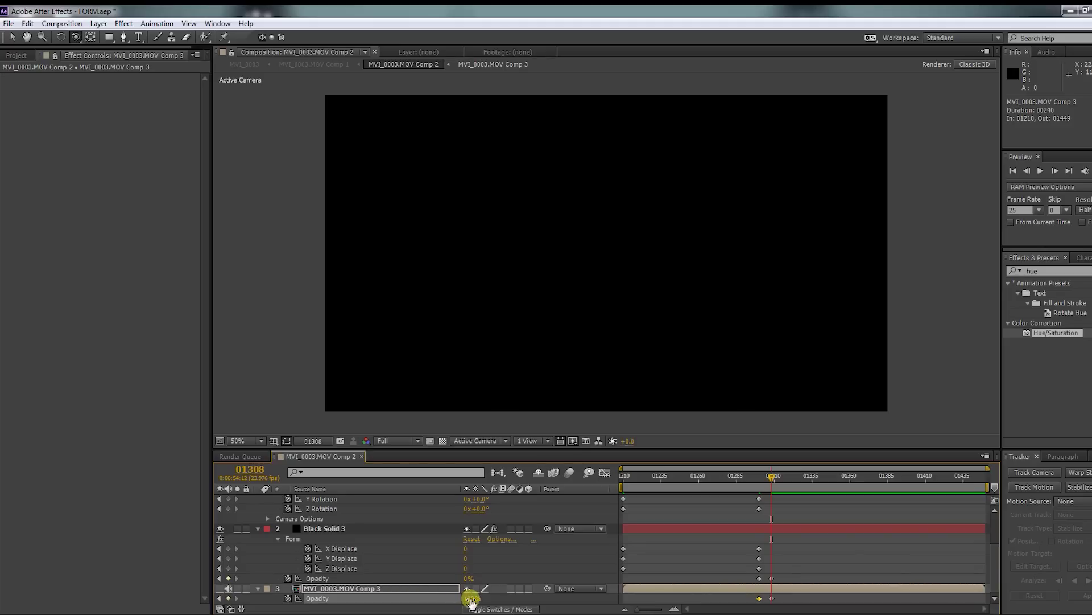
{"action": "left_click", "coordinate": [221, 591]}
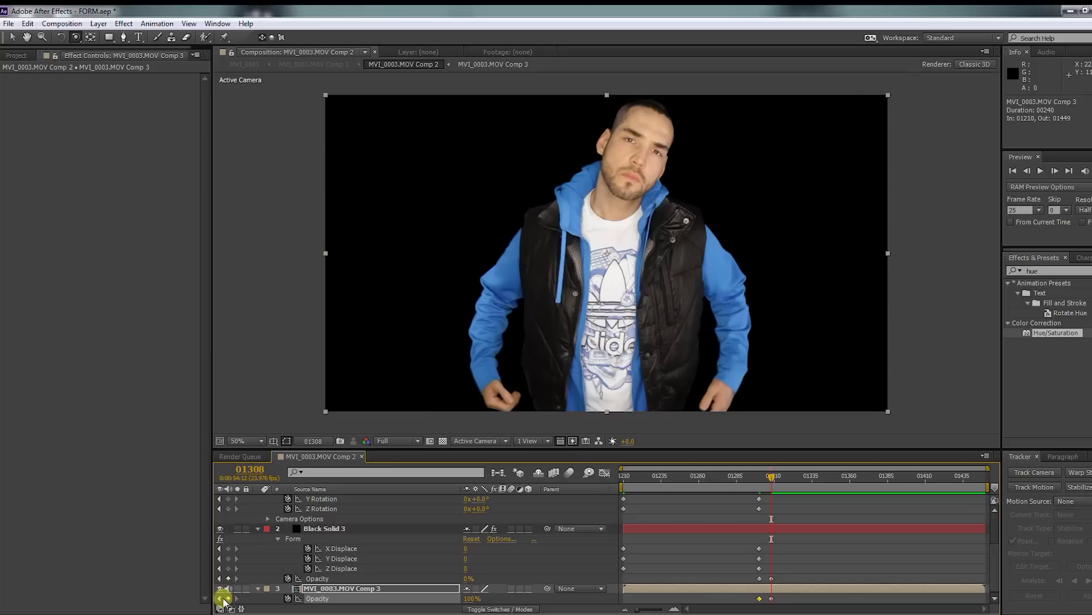
{"action": "left_click", "coordinate": [220, 598]}
Step: Step through the cross-fade frames and RAM preview the transition
{"action": "key", "text": "Page_Down"}
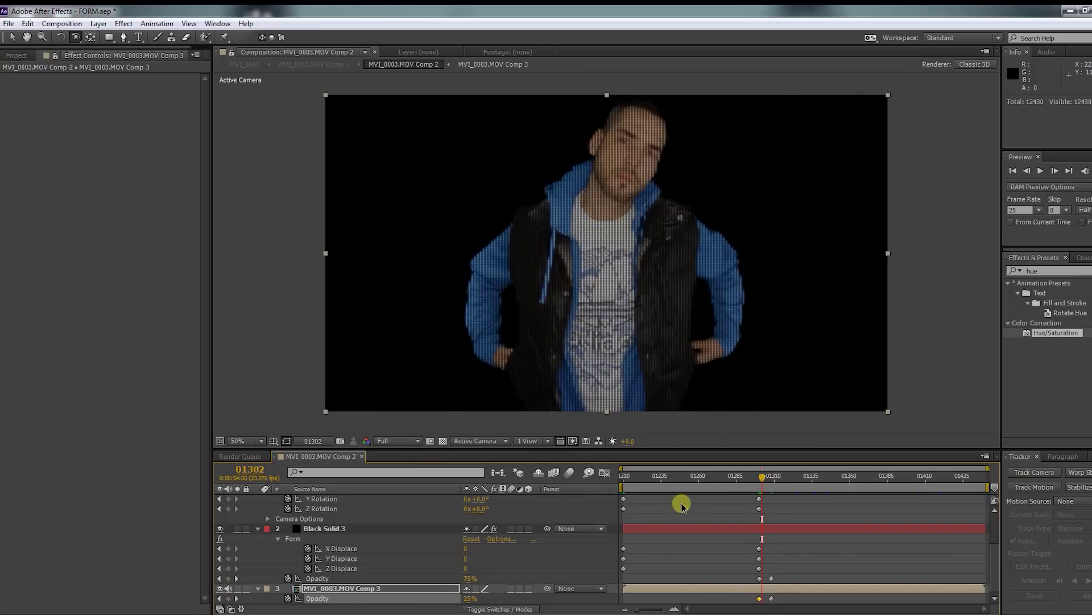
{"action": "key", "text": "Page_Down"}
{"action": "key", "text": "Page_Down"}
{"action": "key", "text": "KP_0"}
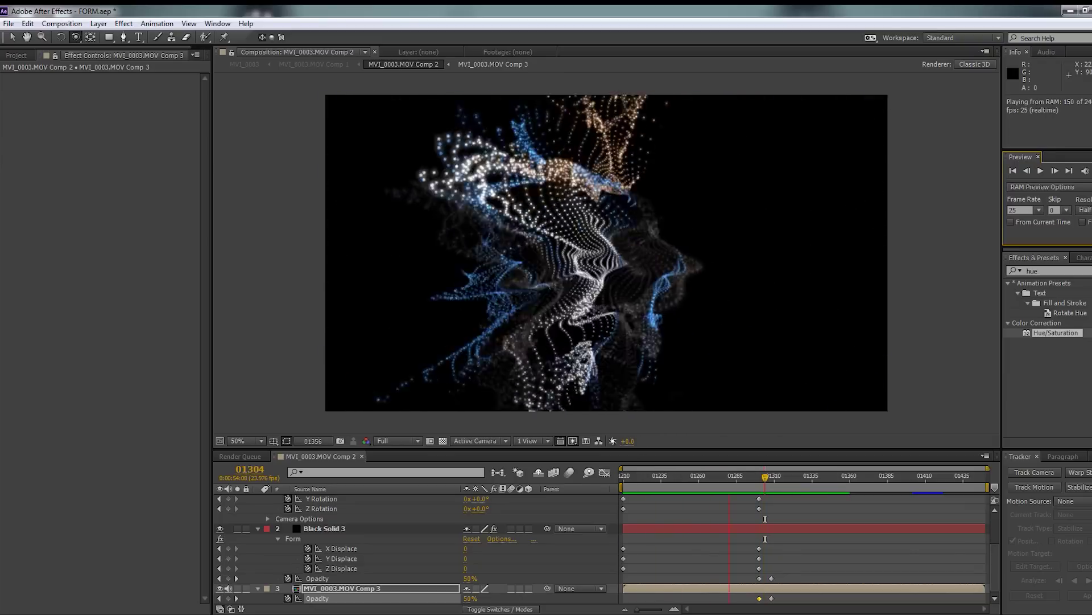
{"action": "key", "text": "space"}
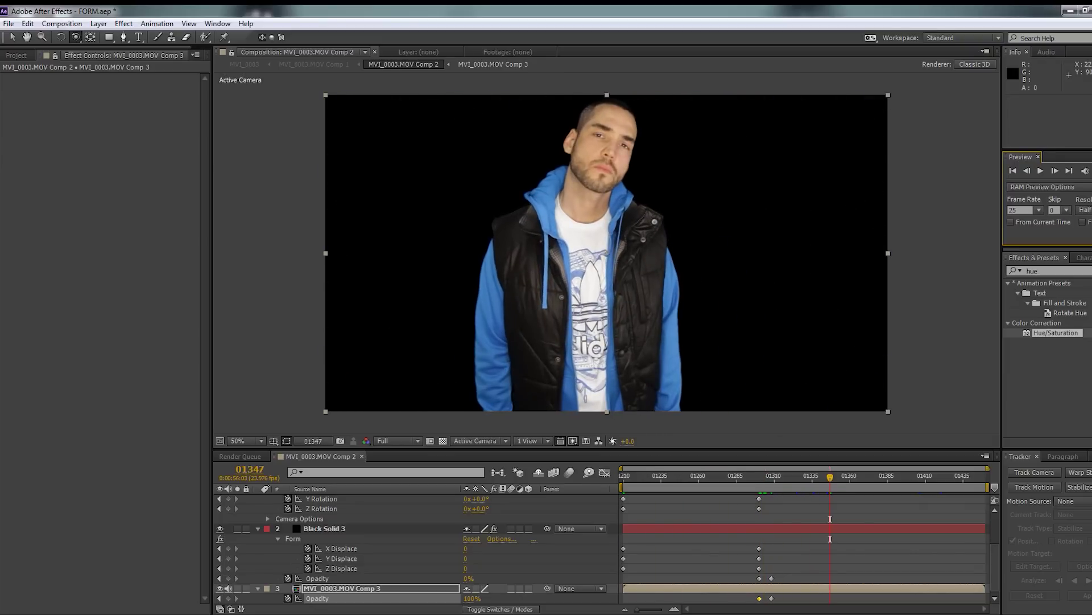
Step: Keyframe the particle layer's opacity at 01355, then X, Y and Z Displace at 01359
{"action": "left_click_drag", "start_coordinate": [803, 477], "coordinate": [842, 476]}
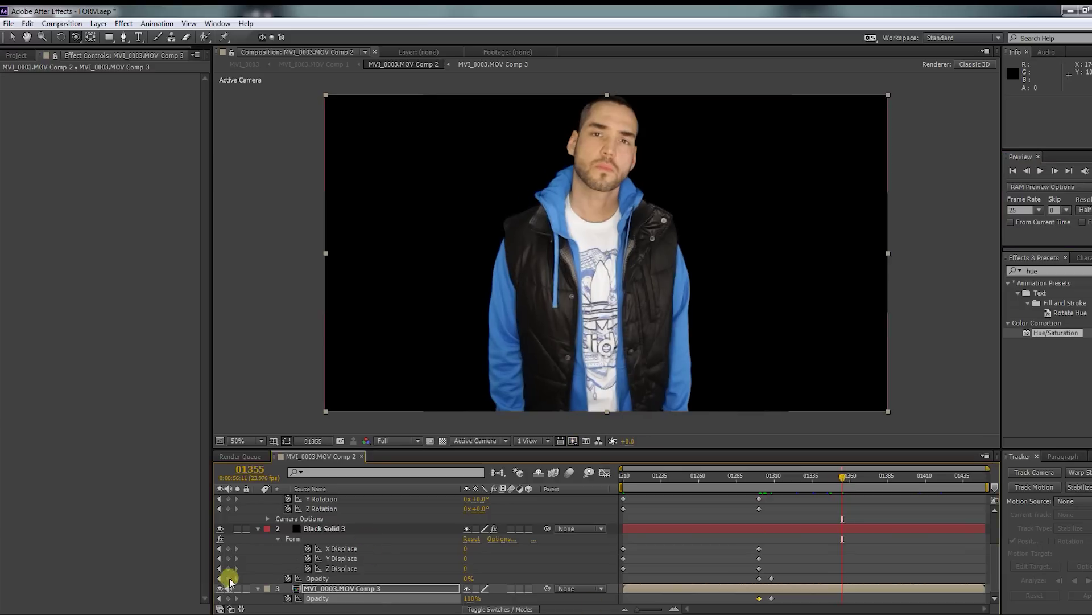
{"action": "left_click", "coordinate": [228, 578]}
{"action": "key", "text": "Page_Down"}
{"action": "key", "text": "Page_Down"}
{"action": "key", "text": "Page_Down"}
{"action": "key", "text": "Page_Down"}
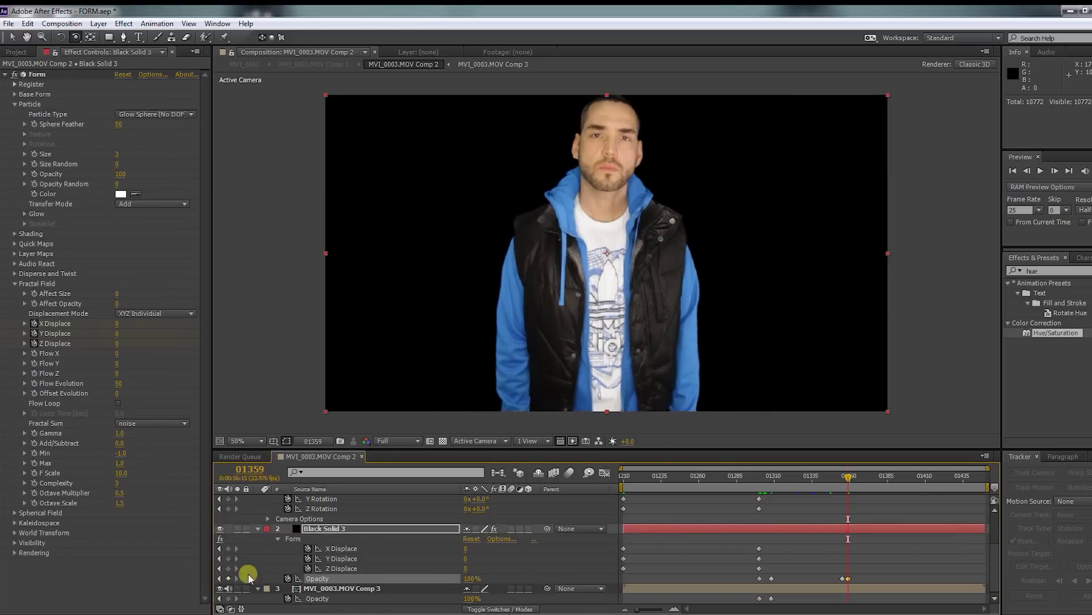
{"action": "left_click", "coordinate": [228, 548]}
{"action": "left_click", "coordinate": [228, 559]}
{"action": "left_click", "coordinate": [228, 568]}
Step: Animate the burst: Z Displace negative, then Y Displace 270 at 01391, back to 0 at 01419
{"action": "left_click_drag", "start_coordinate": [848, 475], "coordinate": [852, 480]}
{"action": "mouse_move", "coordinate": [464, 568]}
{"action": "left_mouse_down"}
{"action": "mouse_move", "coordinate": [415, 585]}
{"action": "mouse_move", "coordinate": [447, 578]}
{"action": "left_mouse_up"}
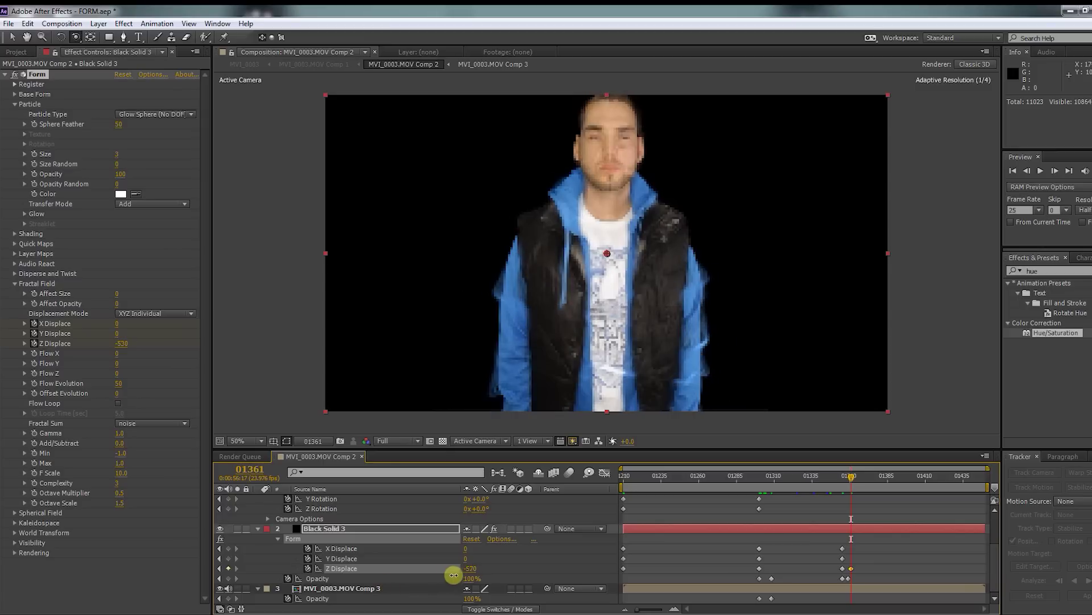
{"action": "left_click_drag", "start_coordinate": [851, 478], "coordinate": [897, 477]}
{"action": "left_click_drag", "start_coordinate": [472, 568], "coordinate": [421, 575]}
{"action": "left_click_drag", "start_coordinate": [465, 559], "coordinate": [890, 555]}
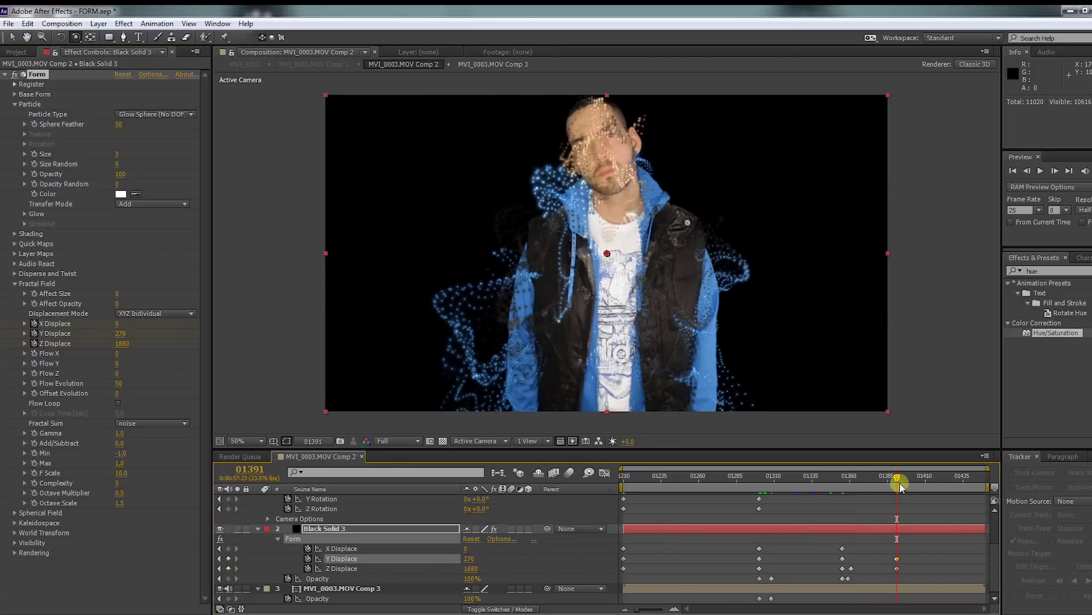
{"action": "left_click_drag", "start_coordinate": [901, 486], "coordinate": [939, 478]}
{"action": "left_click_drag", "start_coordinate": [469, 559], "coordinate": [524, 566]}
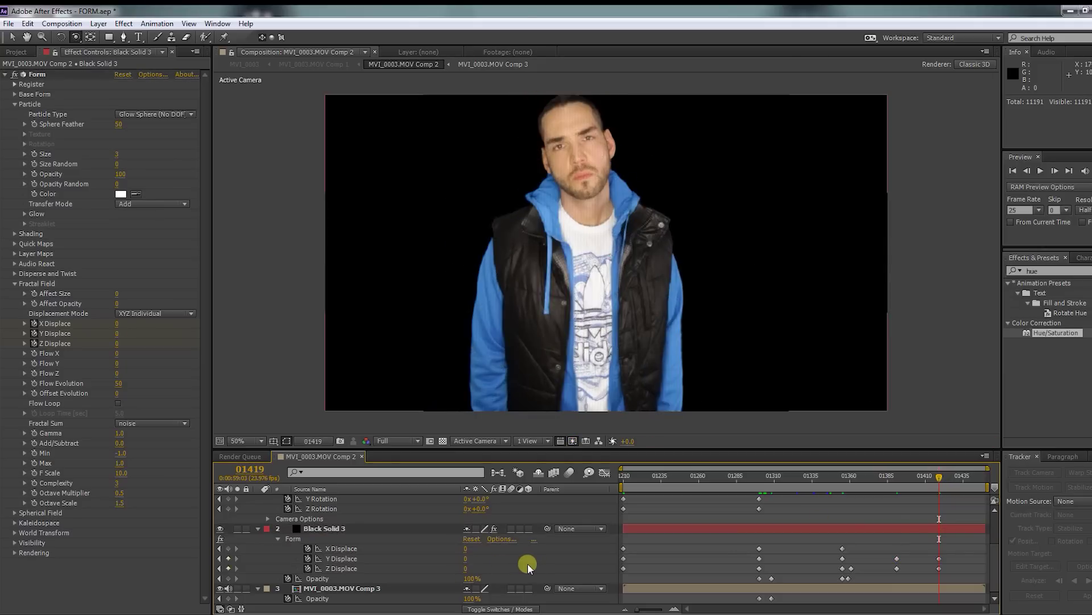
Step: At 01359, keyframe footage opacity and Camera 1 Y/Z Rotation, and swing the camera to a new angle
{"action": "left_click_drag", "start_coordinate": [939, 478], "coordinate": [896, 477]}
{"action": "left_click", "coordinate": [229, 598]}
{"action": "scroll", "coordinate": [844, 485], "scroll_direction": "up", "scroll_amount": 5}
{"action": "left_click", "coordinate": [231, 520]}
{"action": "scroll", "coordinate": [995, 524], "scroll_direction": "down", "scroll_amount": 5}
{"action": "left_click_drag", "start_coordinate": [620, 242], "coordinate": [634, 247]}
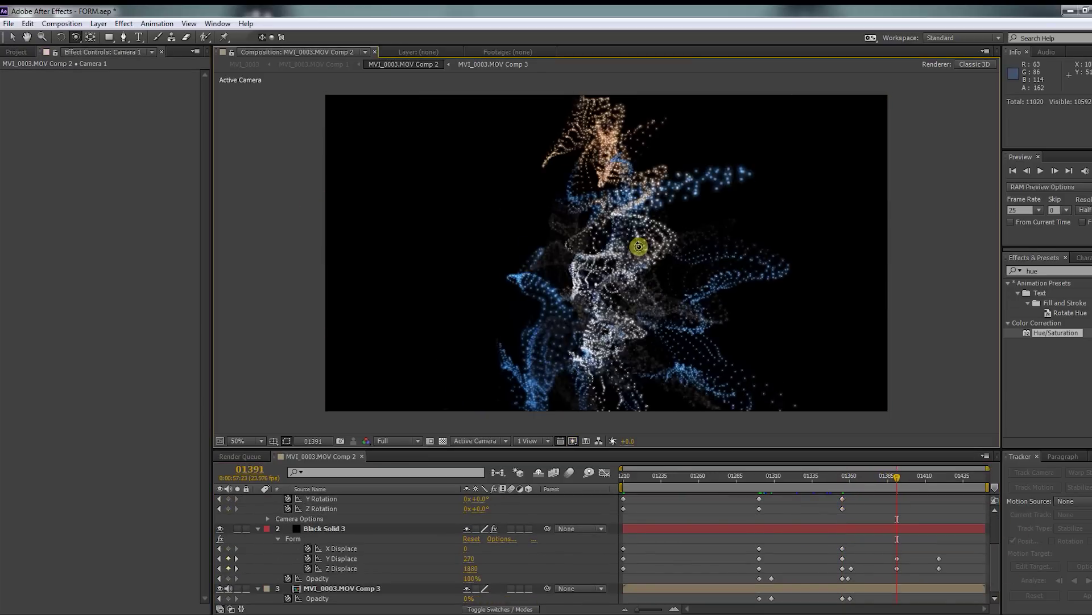
{"action": "left_click_drag", "start_coordinate": [897, 477], "coordinate": [960, 475]}
Step: Set Y Displace to 37, return X and Y Displace to 0 at 01438, and fade particles to 0%
{"action": "scroll", "coordinate": [830, 516], "scroll_direction": "up", "scroll_amount": 3}
{"action": "scroll", "coordinate": [995, 569], "scroll_direction": "down", "scroll_amount": 3}
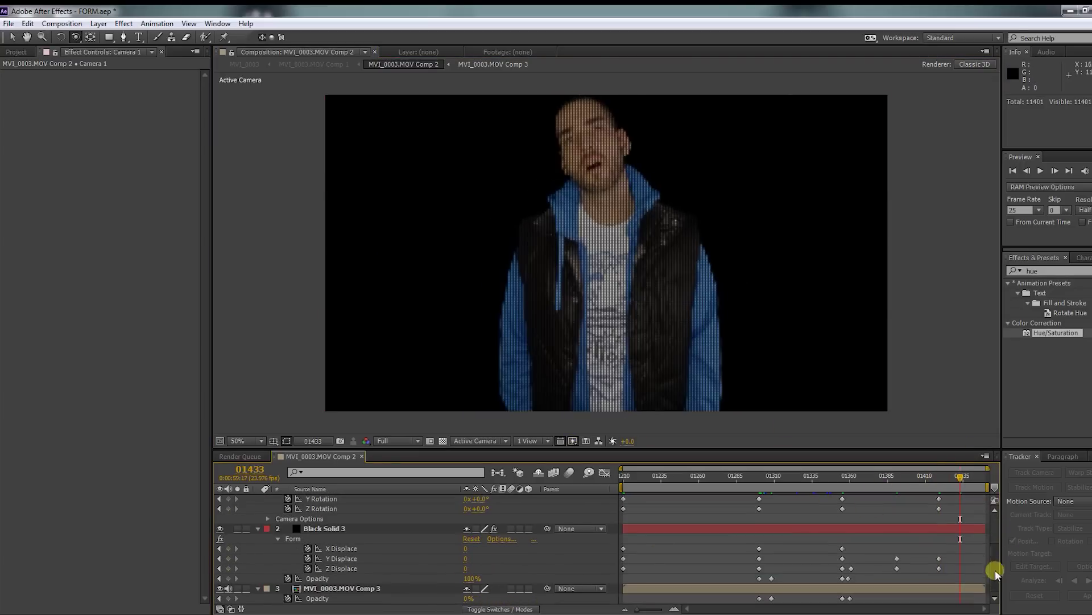
{"action": "left_click", "coordinate": [460, 549]}
{"action": "left_click_drag", "start_coordinate": [466, 558], "coordinate": [488, 556]}
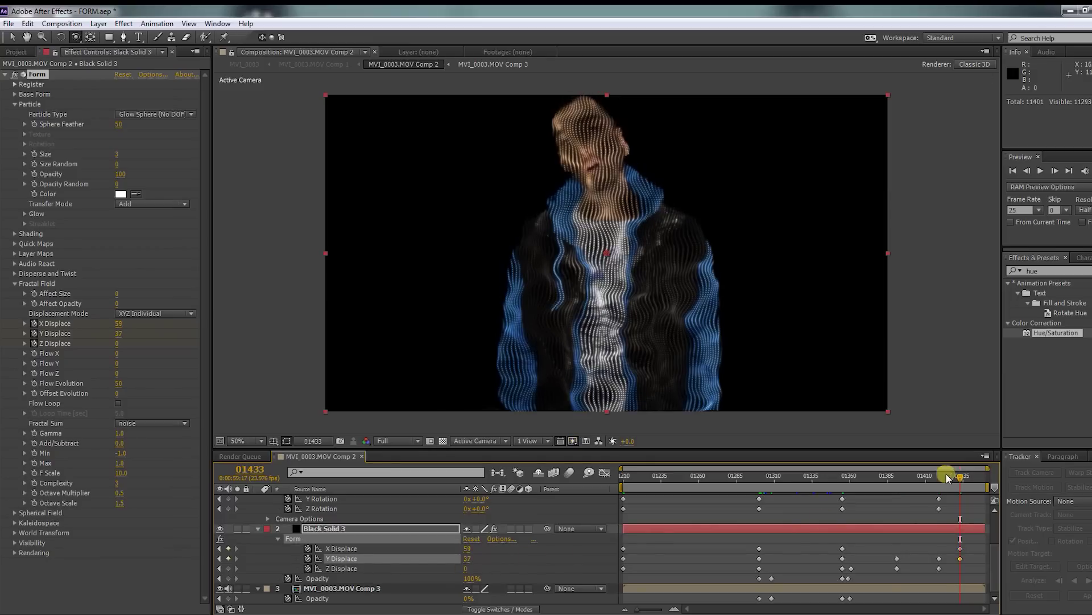
{"action": "left_click_drag", "start_coordinate": [961, 478], "coordinate": [965, 484]}
{"action": "type", "text": "0"}
{"action": "key", "text": "Tab"}
{"action": "type", "text": "0"}
{"action": "key", "text": "Return"}
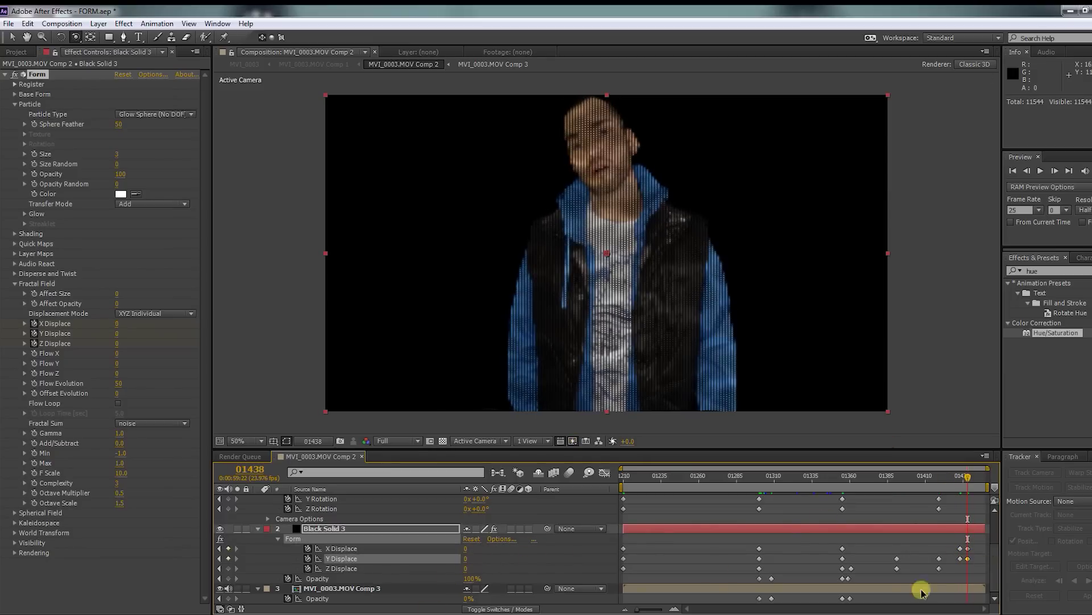
{"action": "left_click", "coordinate": [228, 598]}
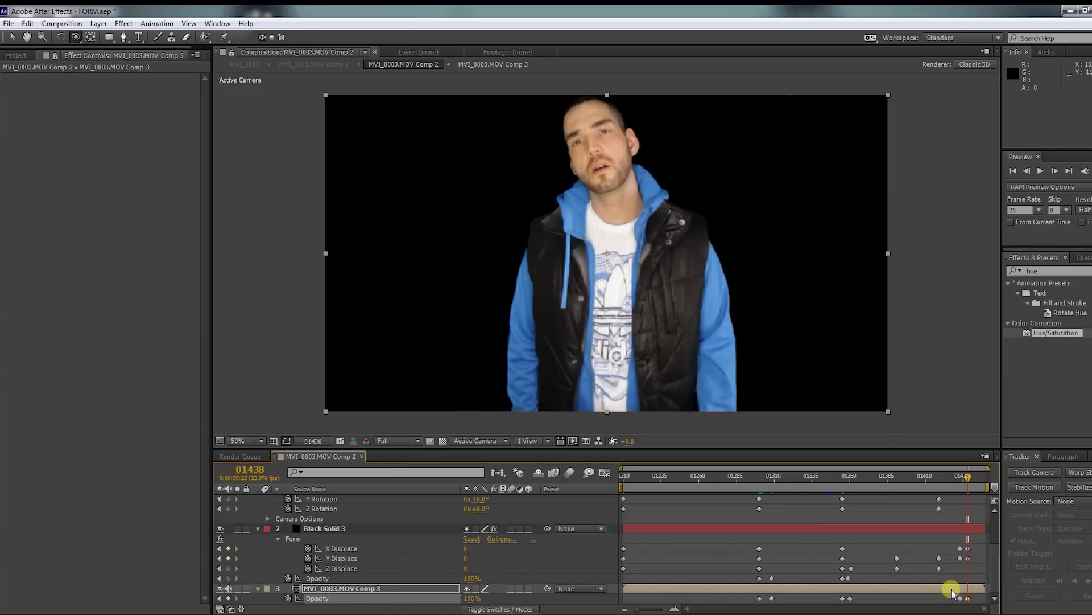
{"action": "left_click", "coordinate": [229, 578]}
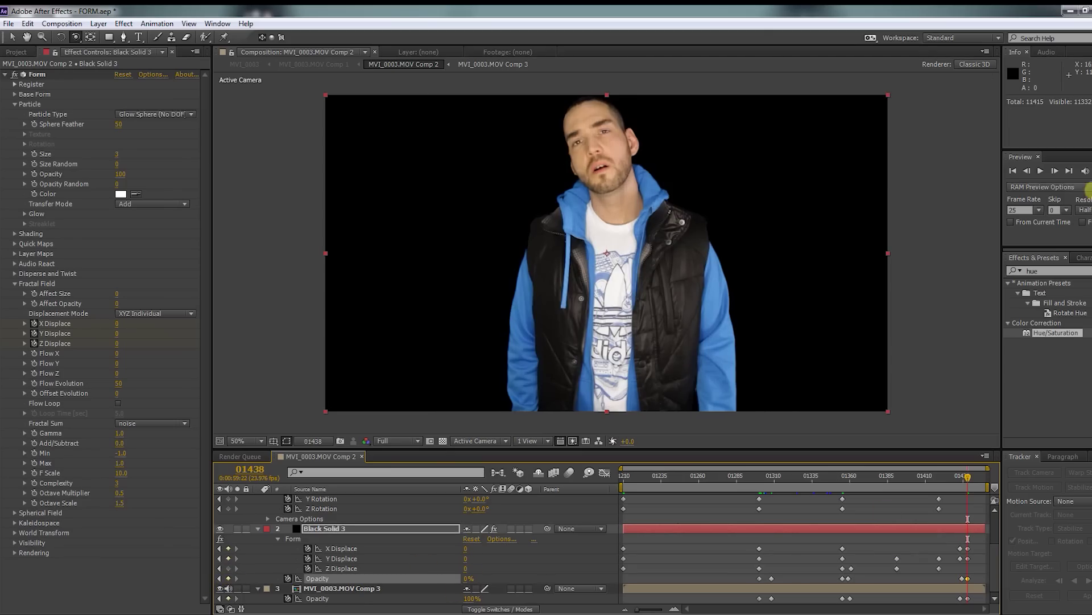
Step: RAM preview the transition and return to the frame where the particles are scattered
{"action": "left_click", "coordinate": [1086, 170]}
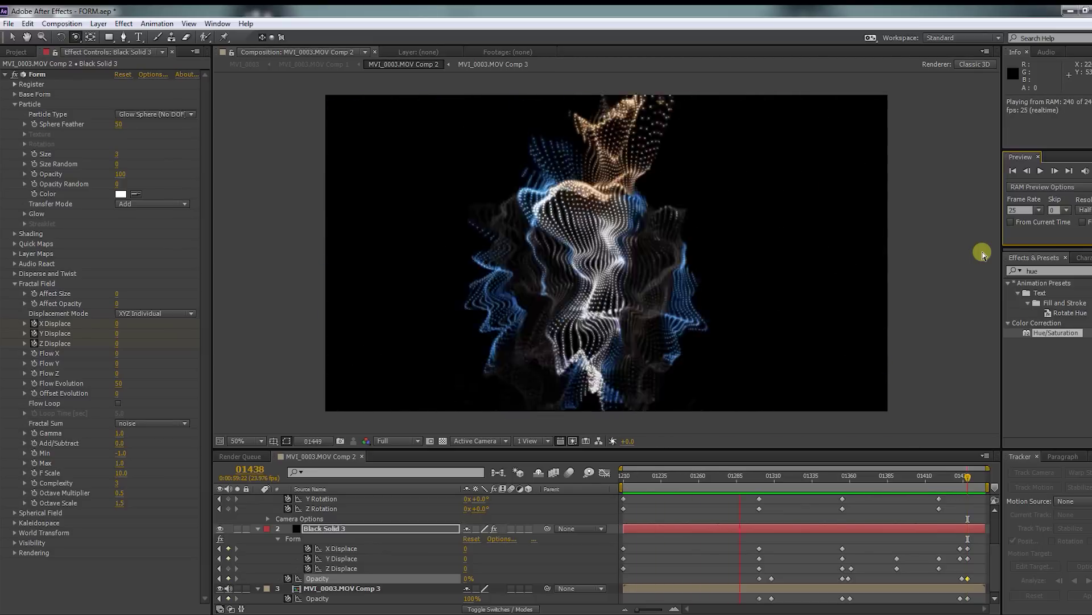
{"action": "left_click", "coordinate": [802, 478]}
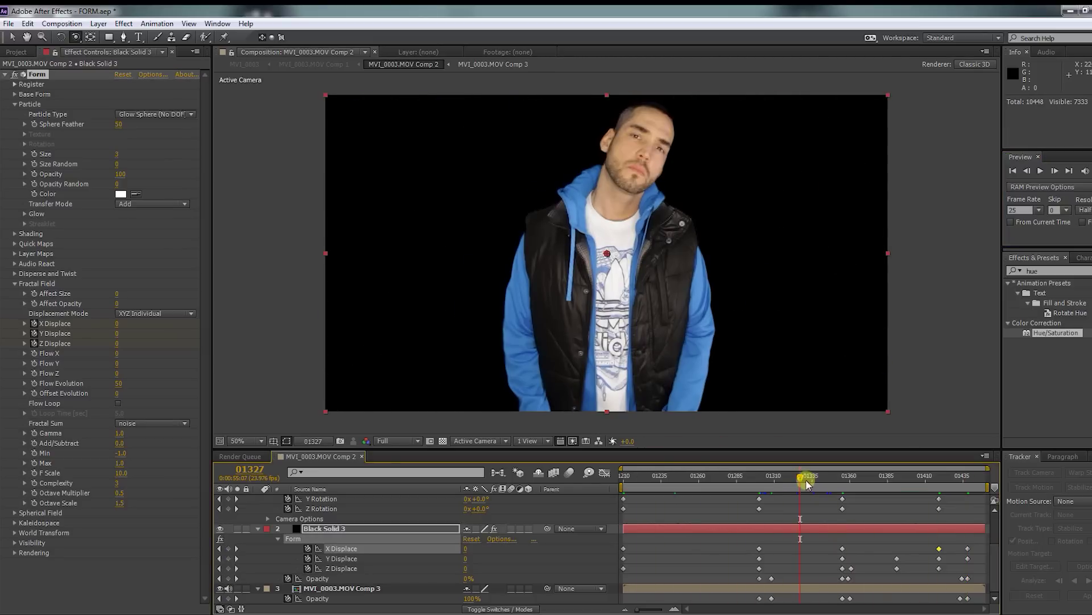
{"action": "left_click_drag", "start_coordinate": [725, 475], "coordinate": [751, 472]}
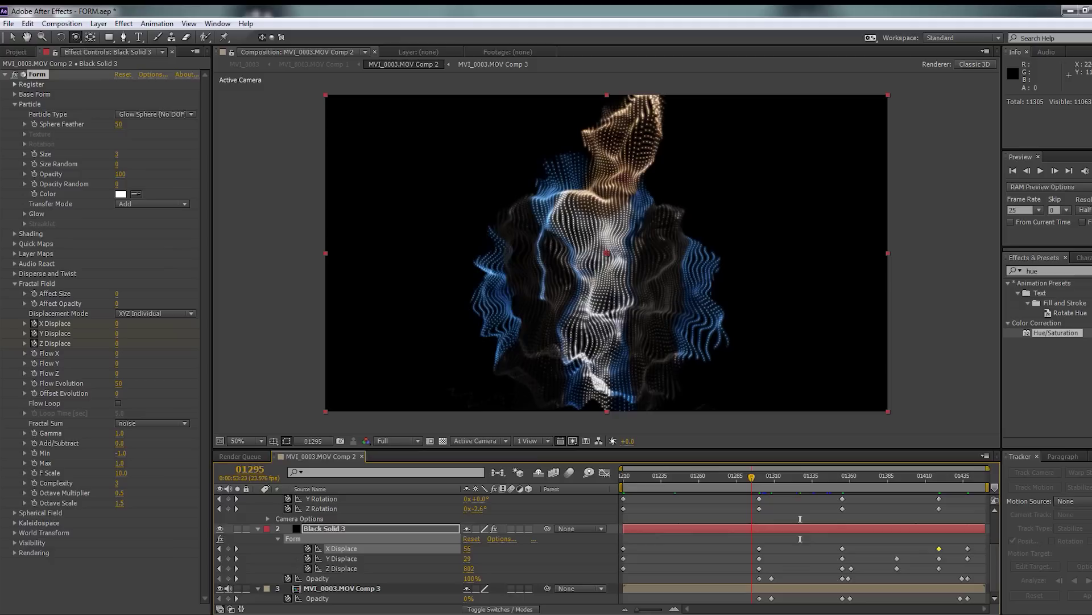
Step: Apply Hue/Saturation to Black Solid 3 with Colorize on, Colorize Hue 204° and Saturation 77
{"action": "left_click", "coordinate": [1058, 337]}
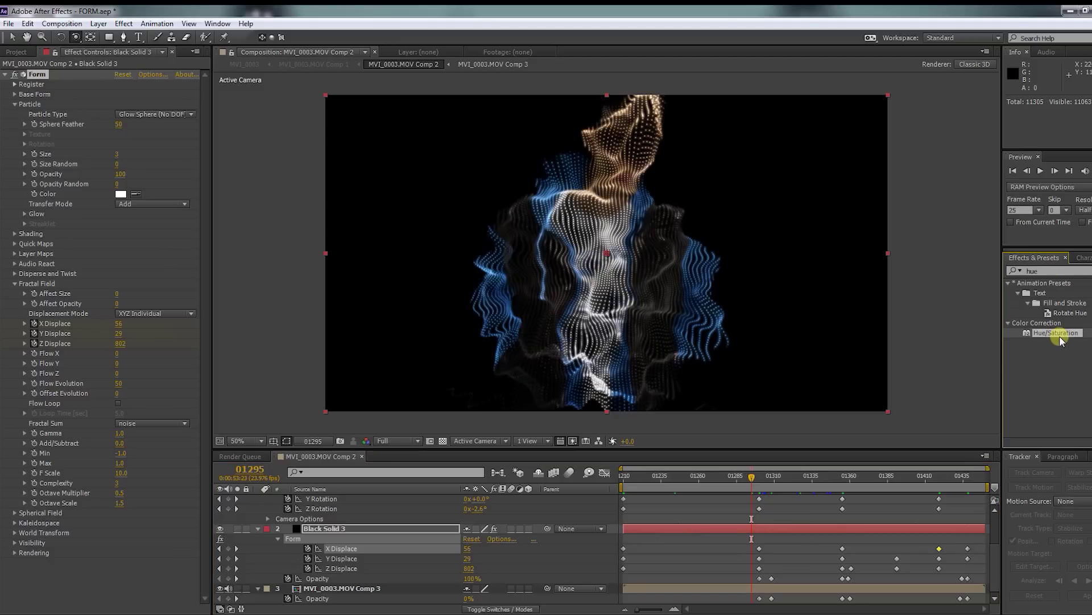
{"action": "left_click_drag", "start_coordinate": [1058, 337], "coordinate": [298, 587]}
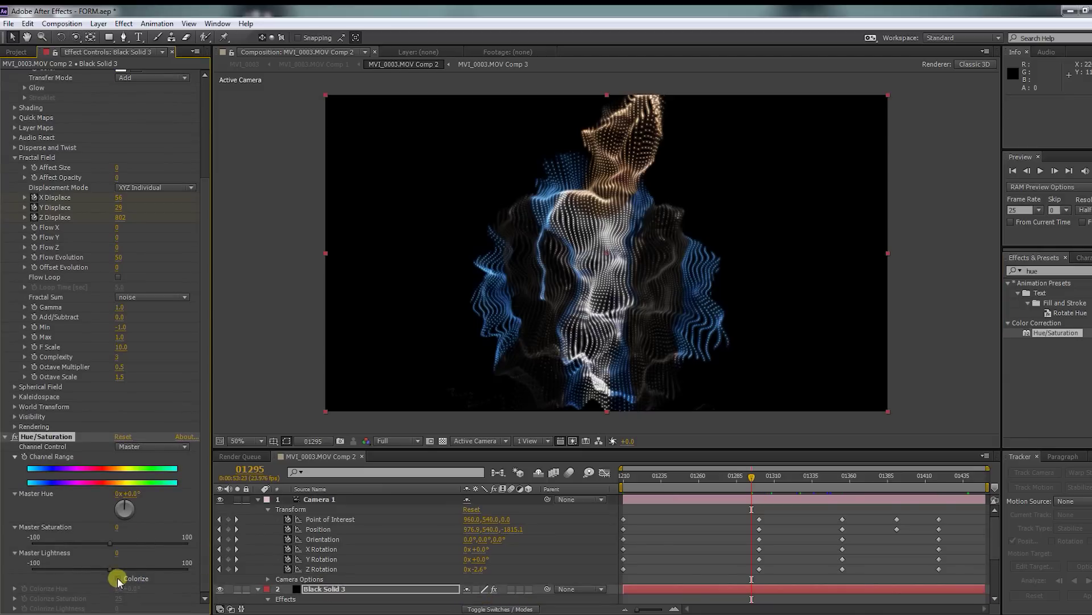
{"action": "left_click", "coordinate": [118, 577]}
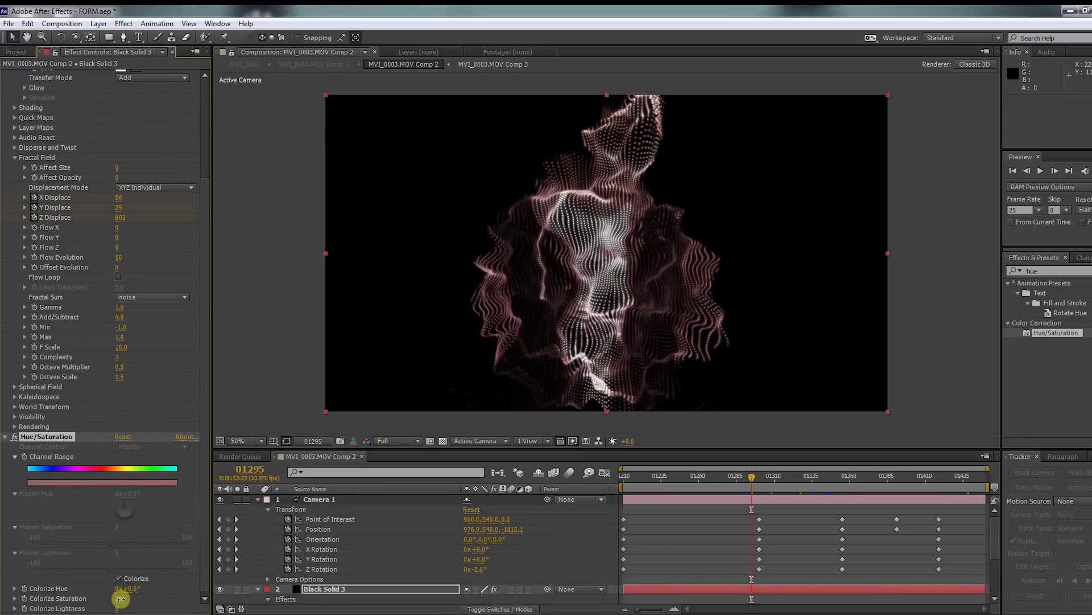
{"action": "left_click_drag", "start_coordinate": [151, 599], "coordinate": [250, 589]}
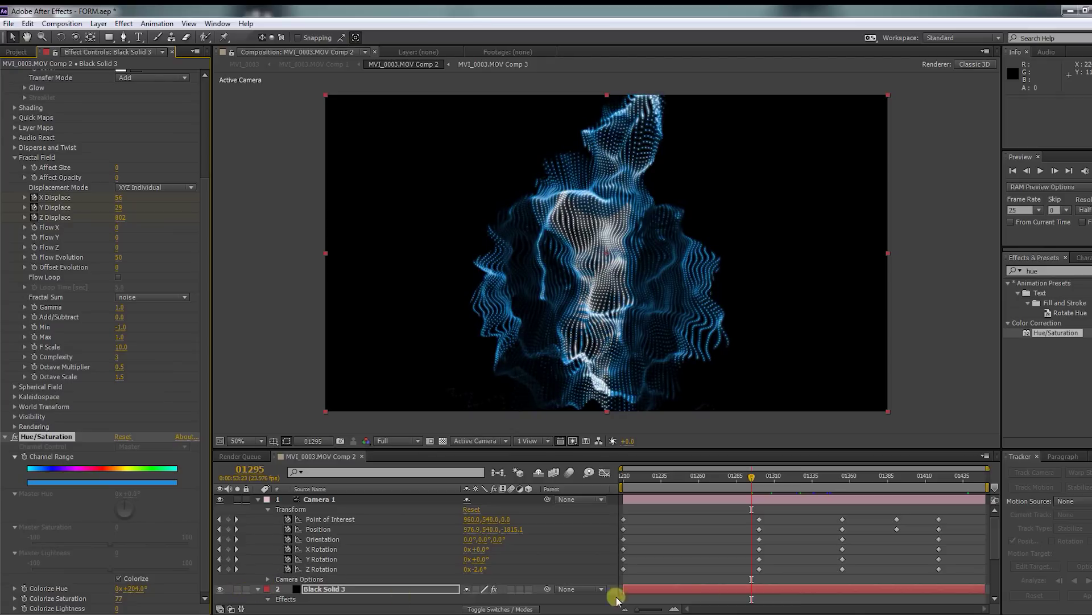
{"action": "key", "text": "KP_0"}
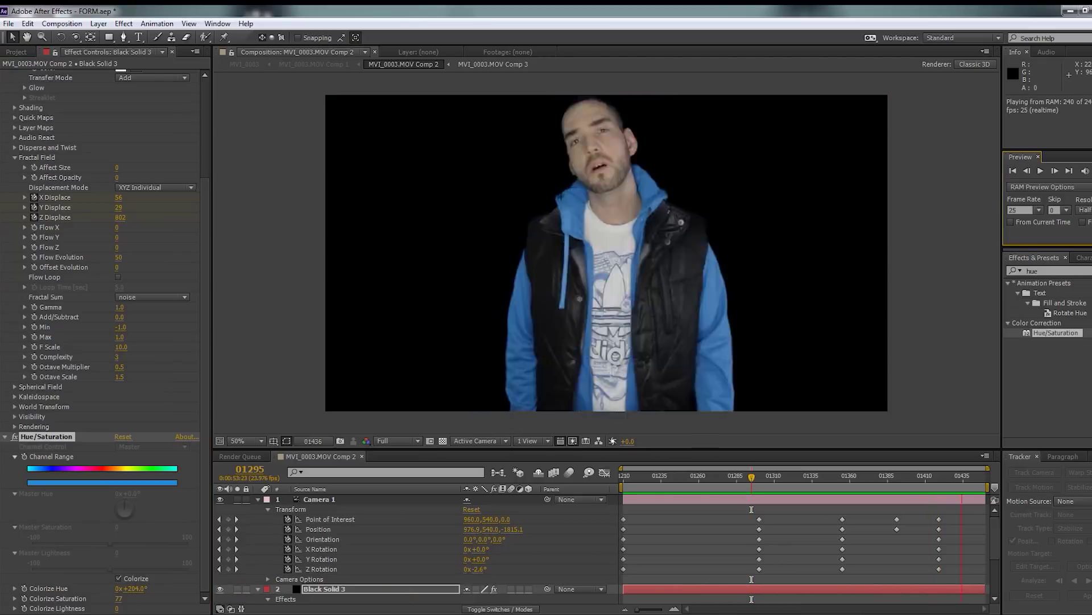